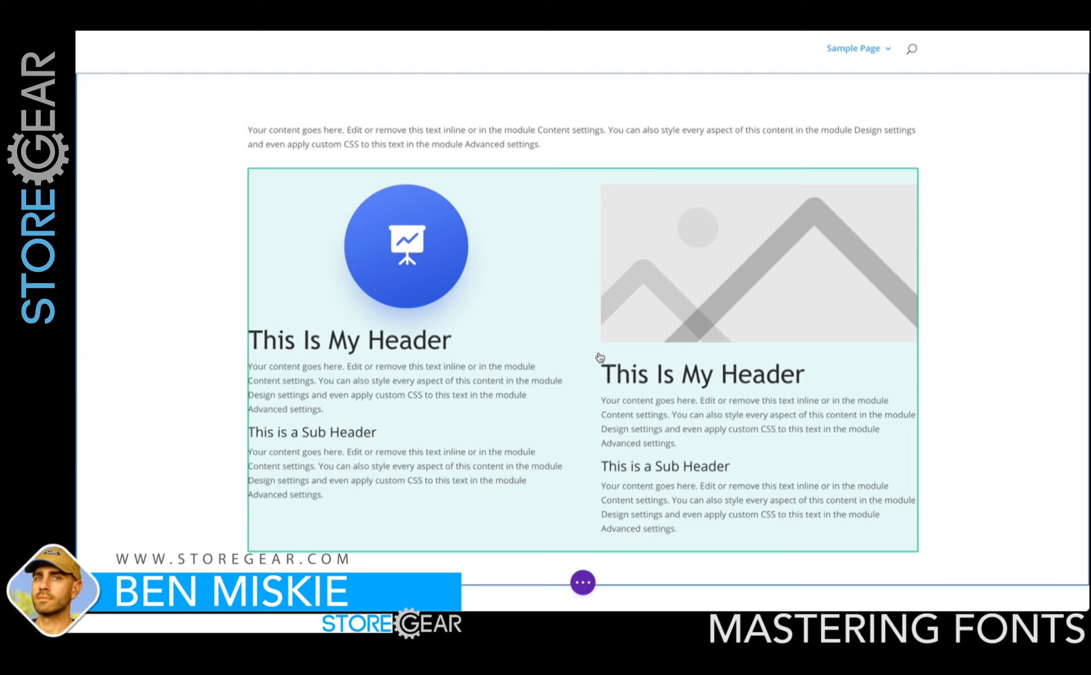
Colour the "This Is My Header" heading red in the text module below the blue icon and save the module.
{"action": "left_click", "coordinate": [405, 346]}
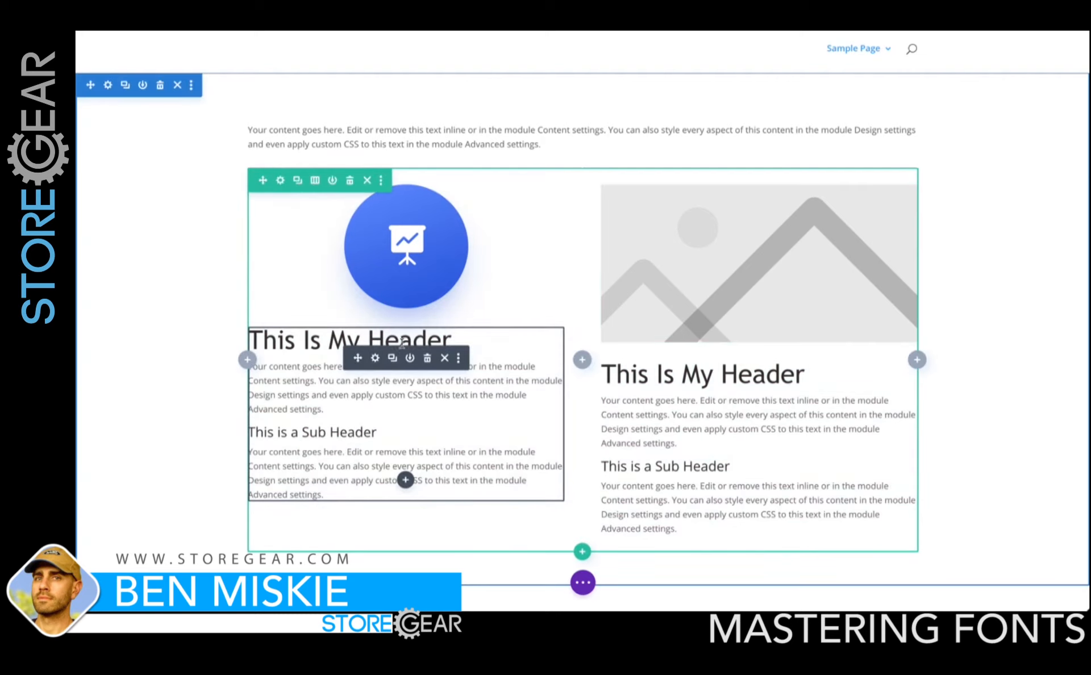
{"action": "left_click", "coordinate": [376, 359]}
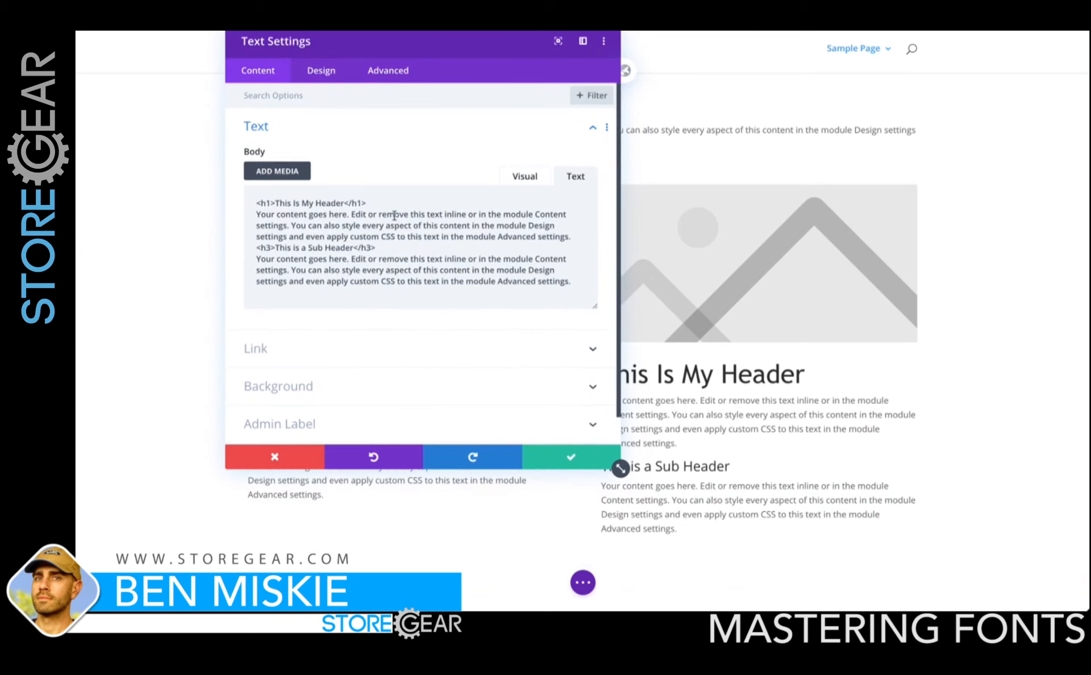
{"action": "left_click", "coordinate": [537, 176]}
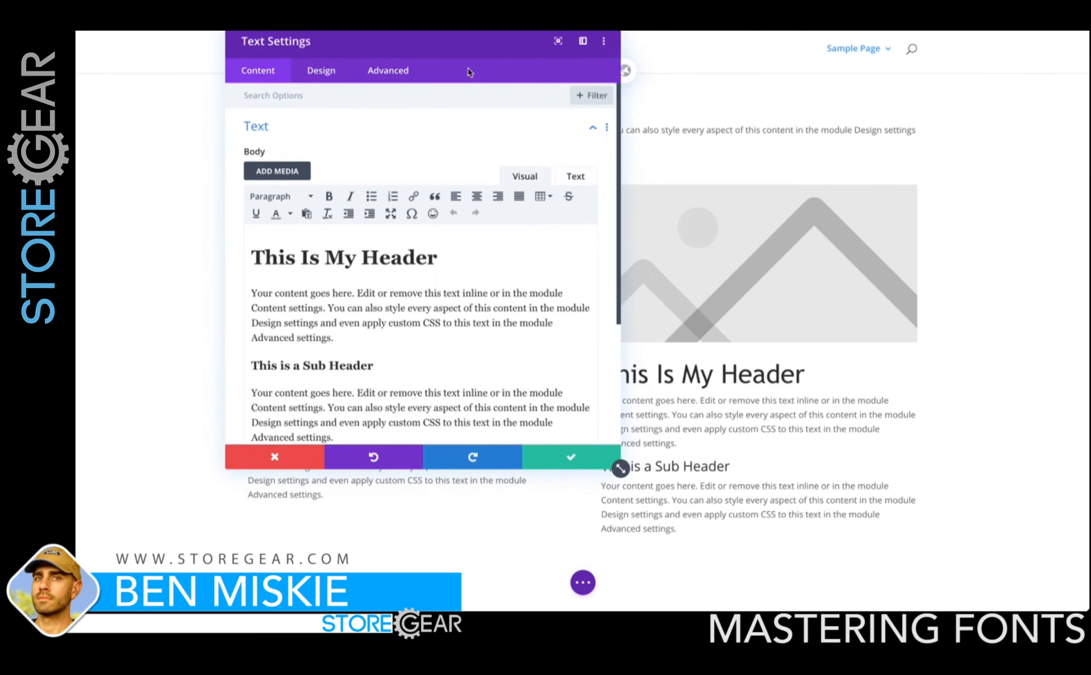
{"action": "left_click_drag", "start_coordinate": [440, 38], "coordinate": [501, 35]}
{"action": "left_click_drag", "start_coordinate": [498, 258], "coordinate": [311, 246]}
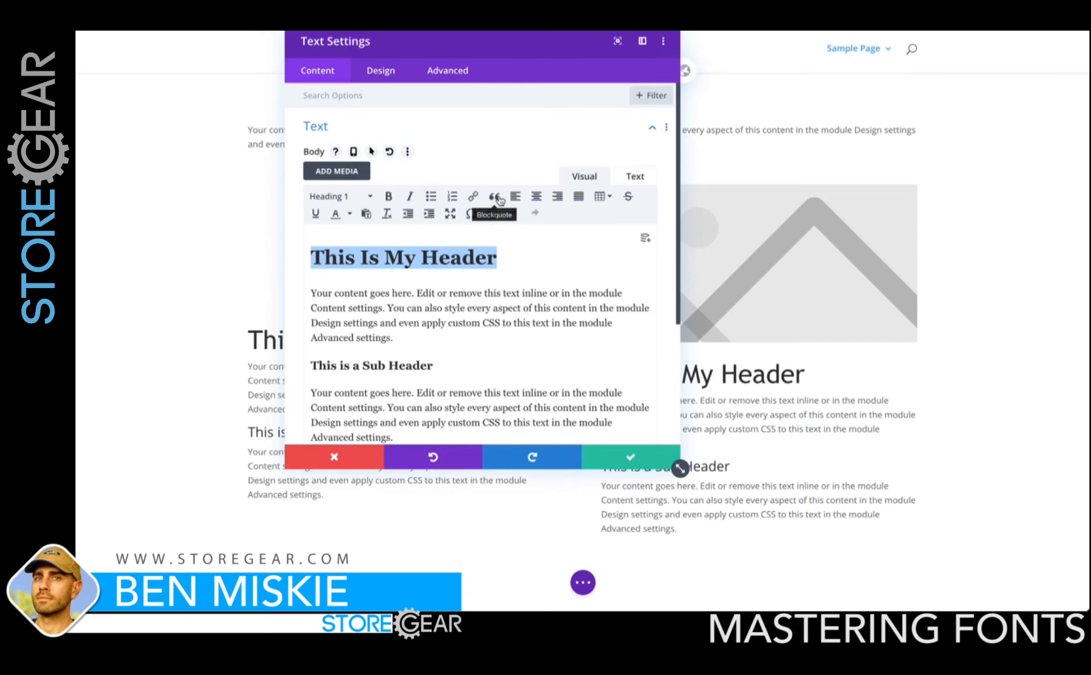
{"action": "left_click", "coordinate": [350, 215]}
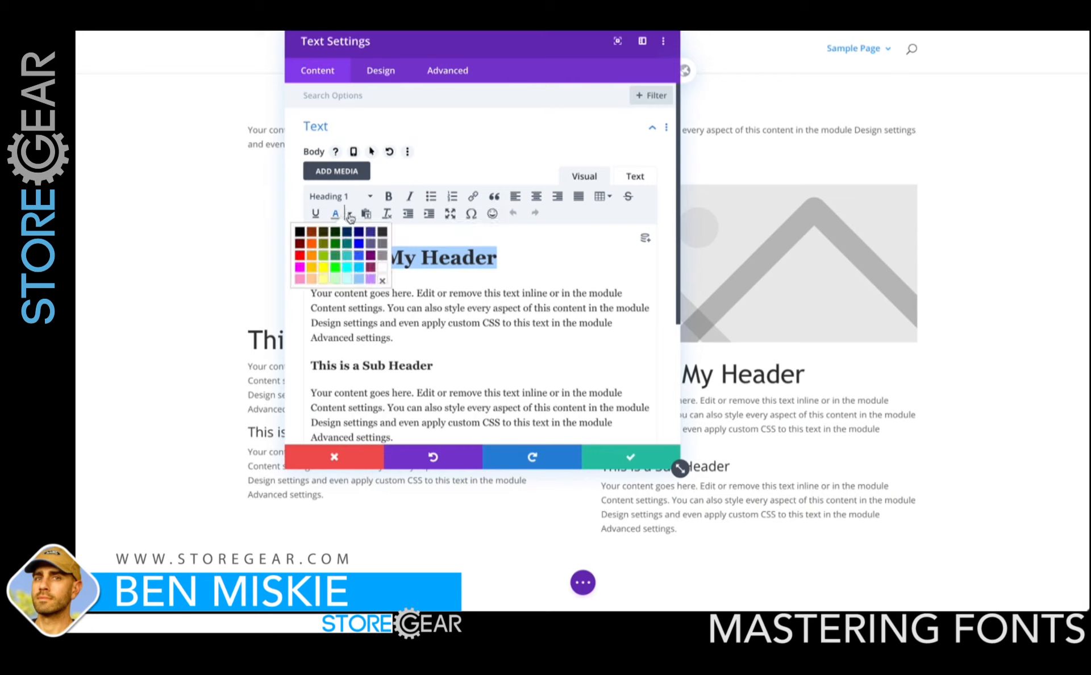
{"action": "left_click", "coordinate": [313, 231]}
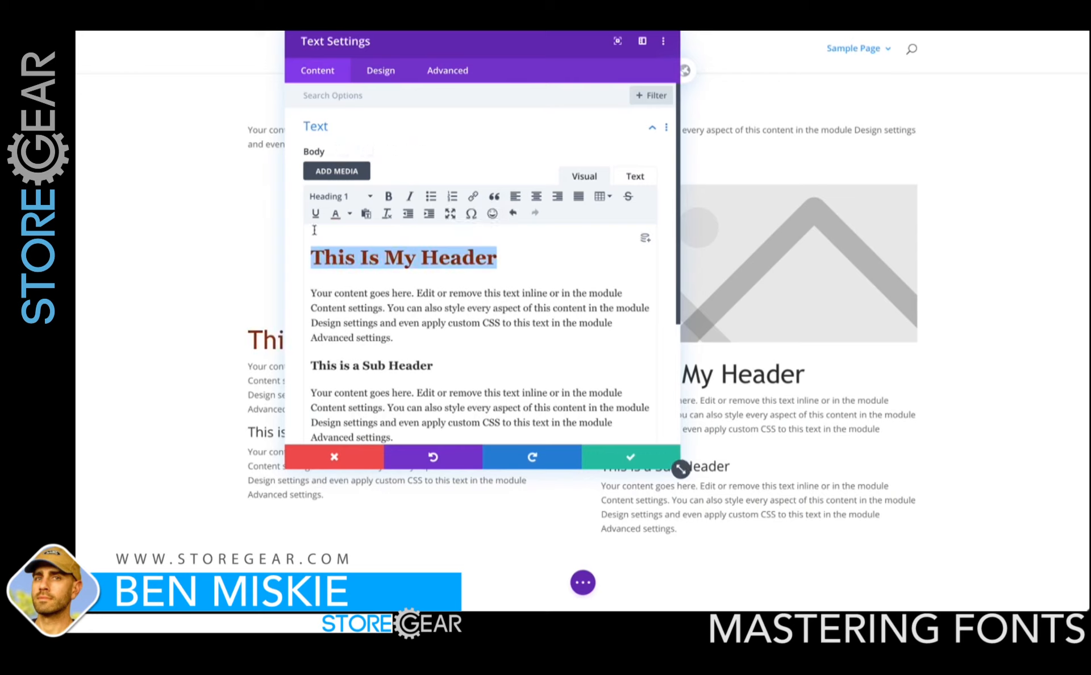
{"action": "left_click", "coordinate": [350, 215]}
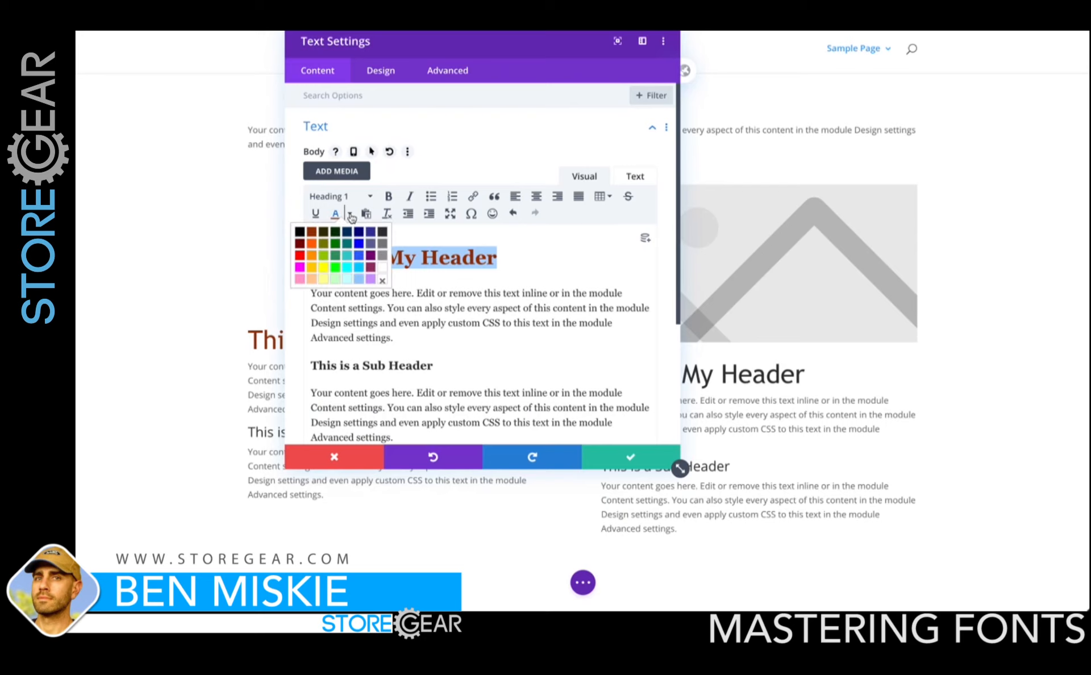
{"action": "left_click", "coordinate": [300, 255]}
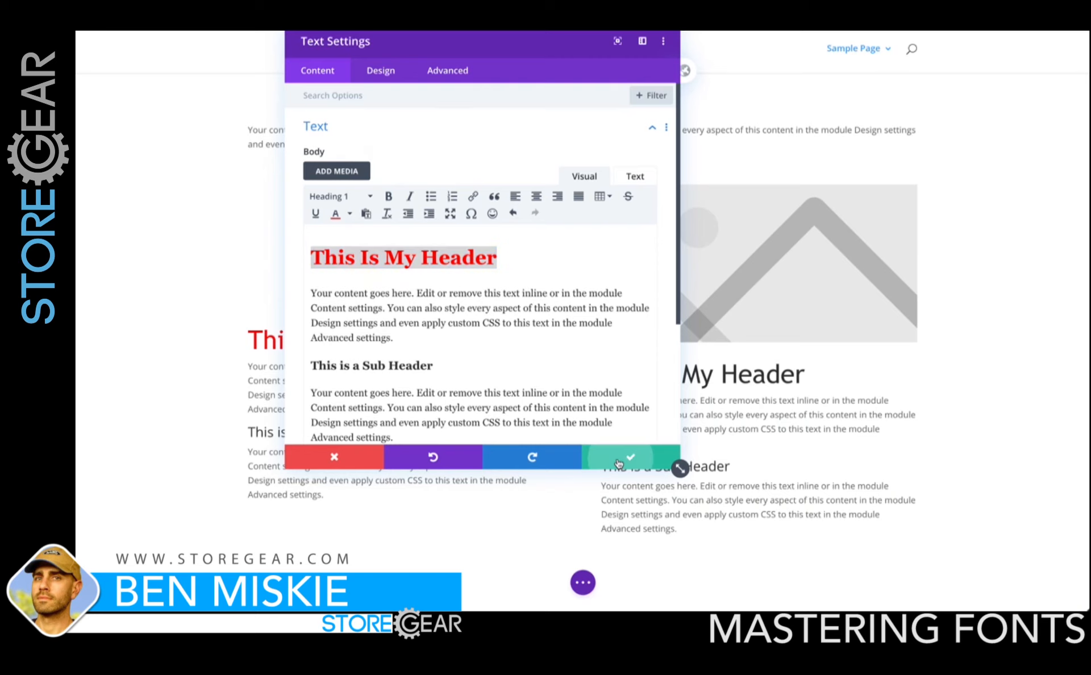
{"action": "left_click", "coordinate": [628, 457]}
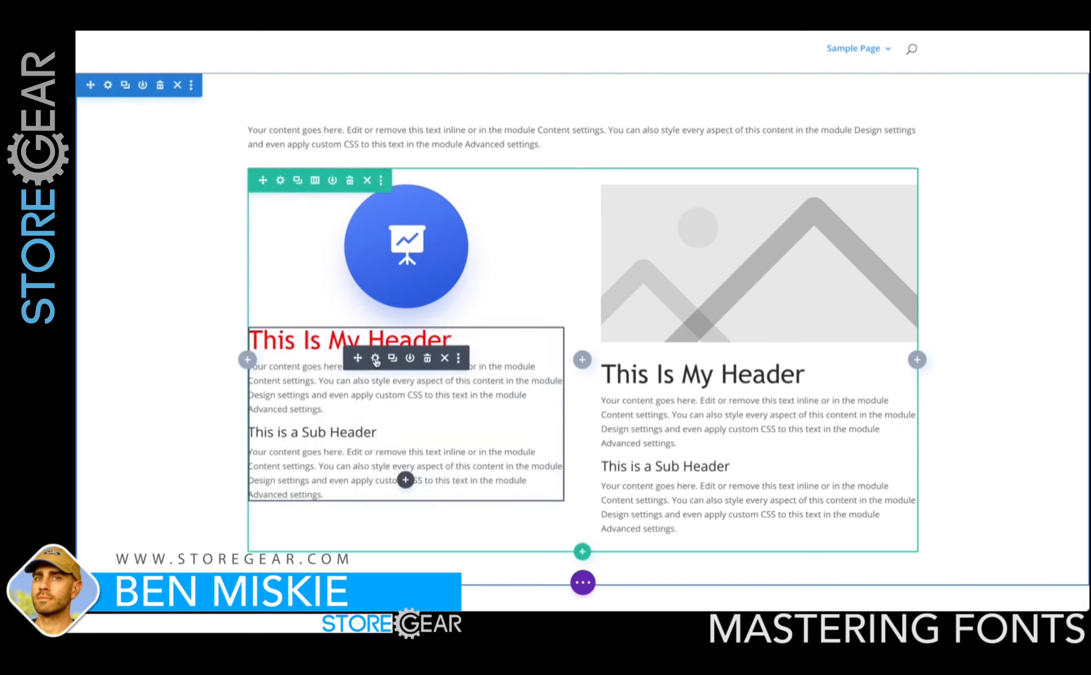
Colour the "This is a Sub Header" line red in the same text module and save it.
{"action": "left_click", "coordinate": [375, 358]}
{"action": "left_click_drag", "start_coordinate": [441, 365], "coordinate": [312, 364]}
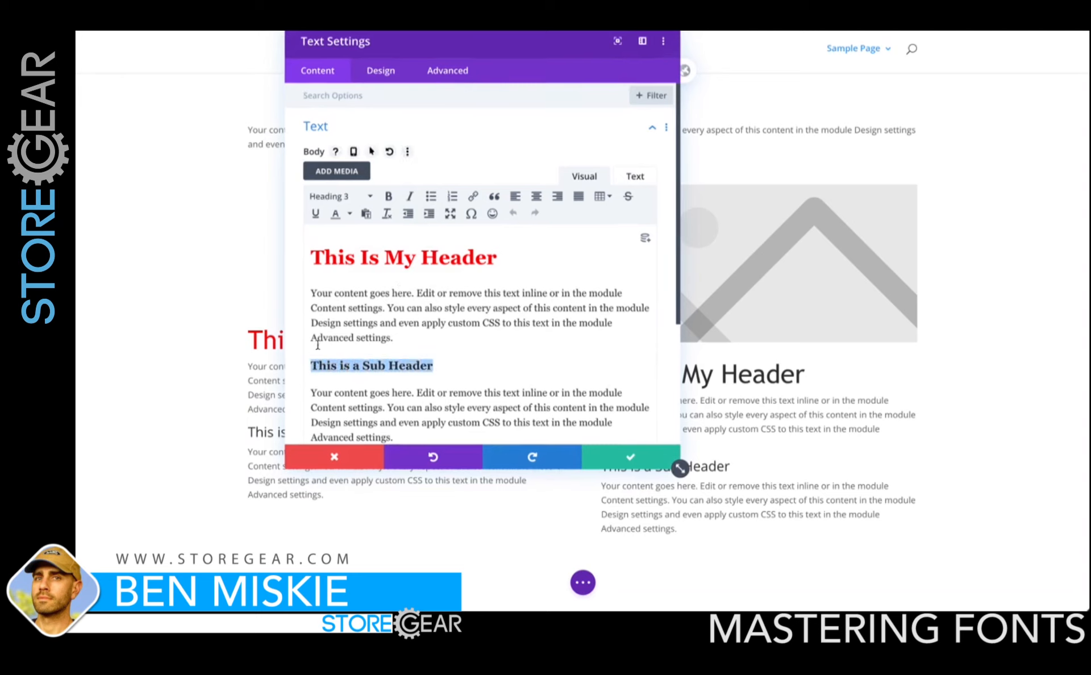
{"action": "left_click", "coordinate": [350, 215]}
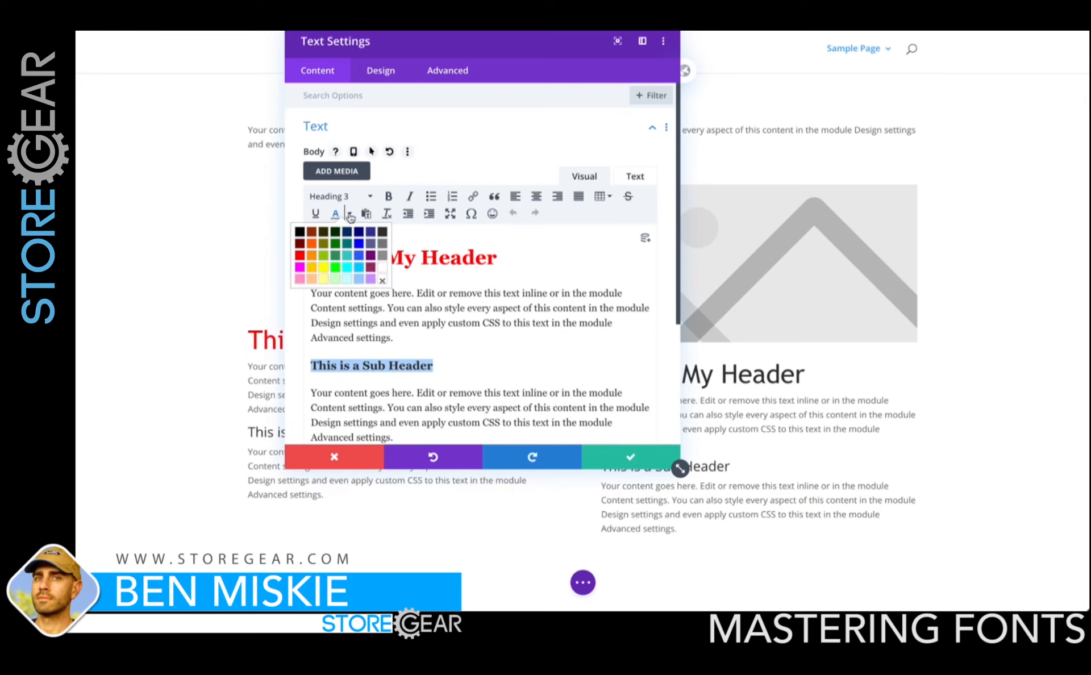
{"action": "left_click", "coordinate": [301, 257]}
{"action": "left_click", "coordinate": [624, 463]}
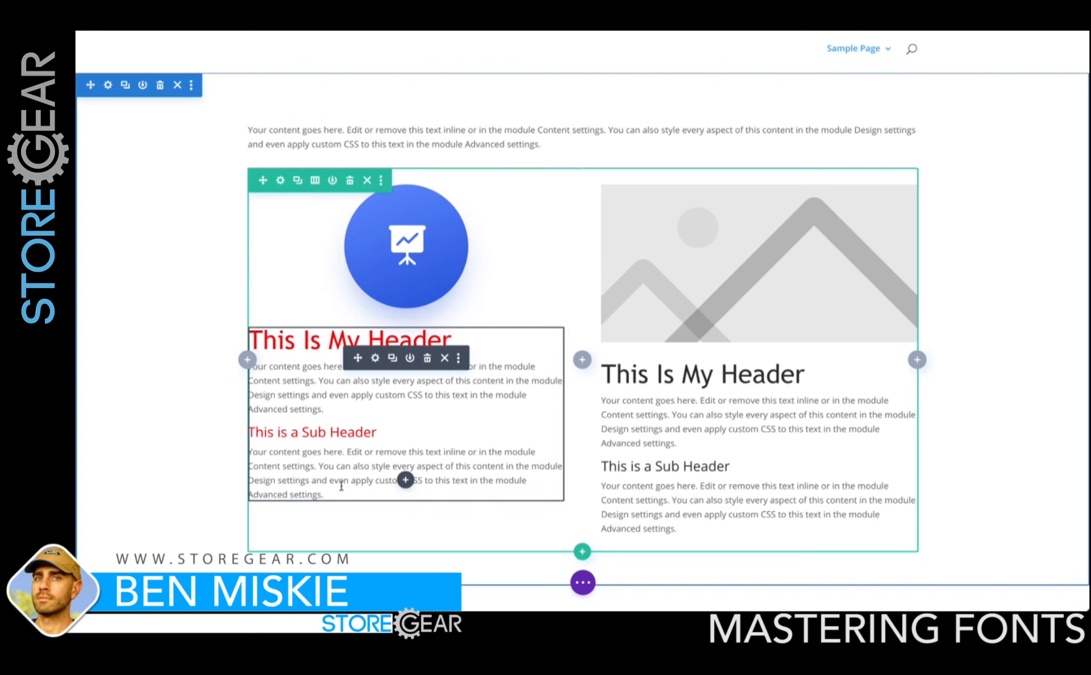
Add the line "This is another header" at the end of the module's body text and format it as Heading 1.
{"action": "left_click", "coordinate": [375, 359]}
{"action": "scroll", "coordinate": [413, 362], "scroll_direction": "down", "scroll_amount": 3}
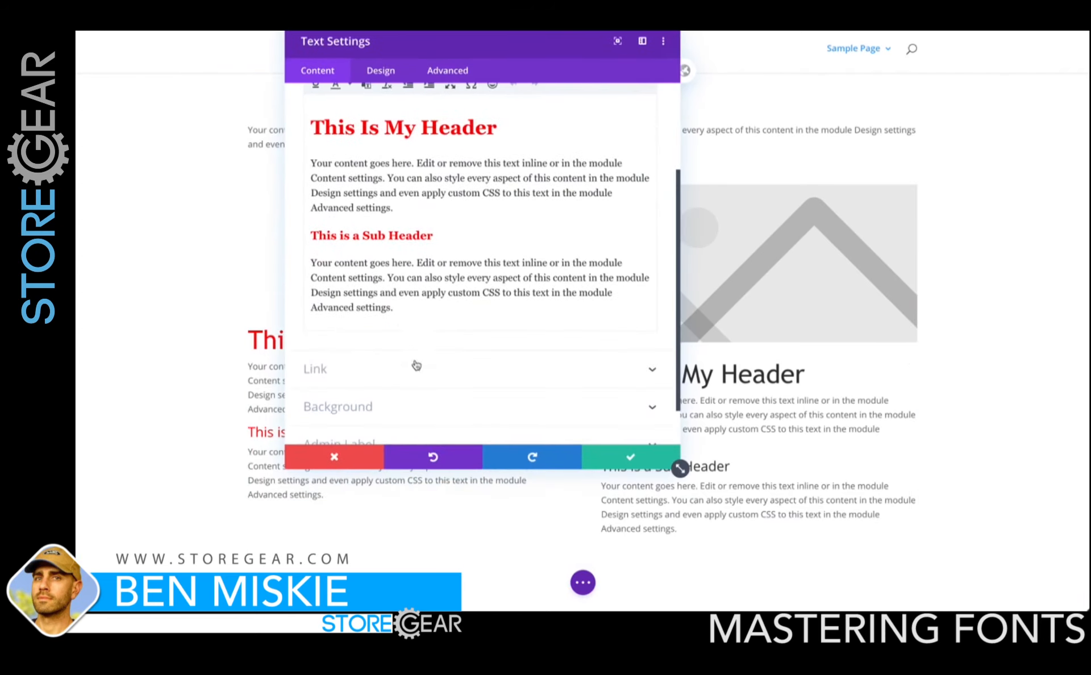
{"action": "key", "text": "Return"}
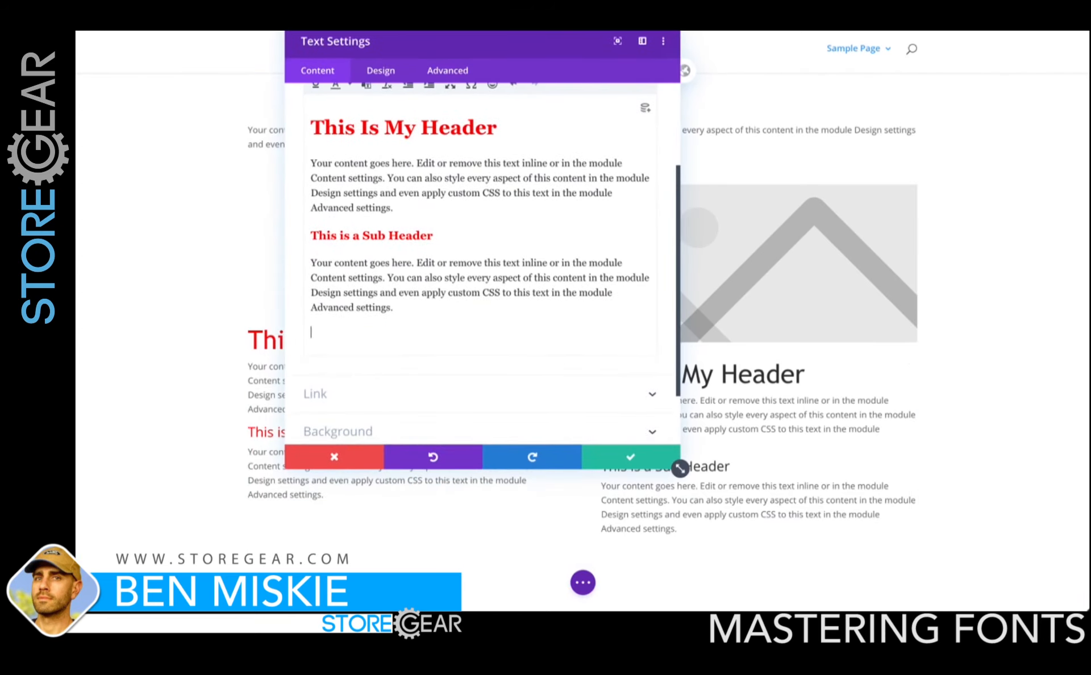
{"action": "type", "text": "This is another heade"}
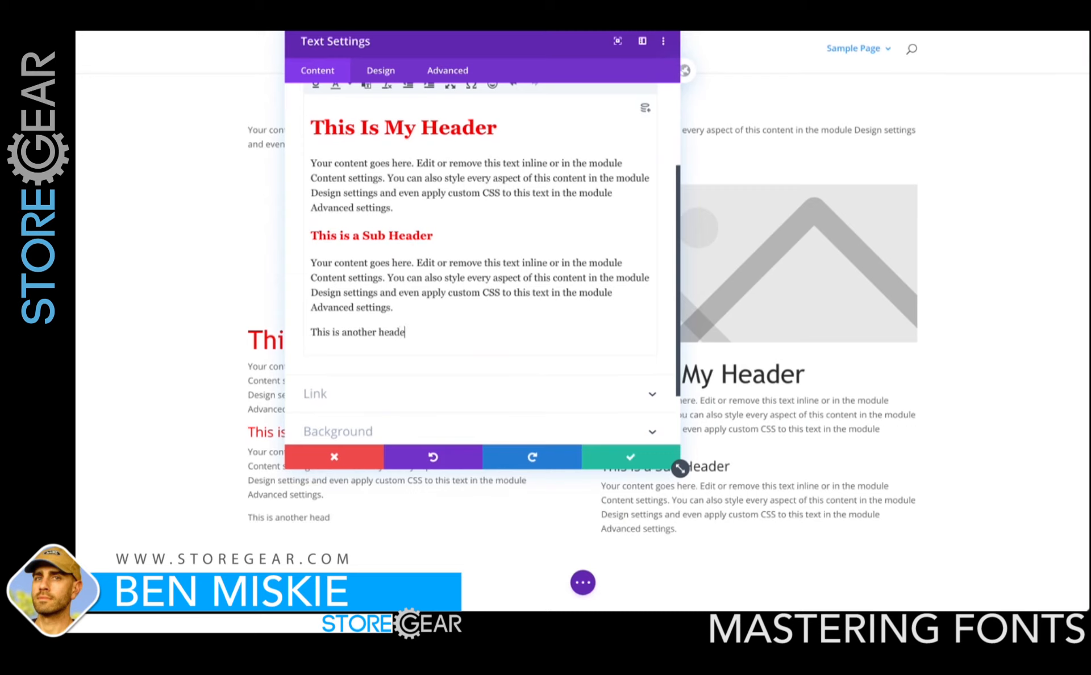
{"action": "left_click_drag", "start_coordinate": [426, 330], "coordinate": [308, 332]}
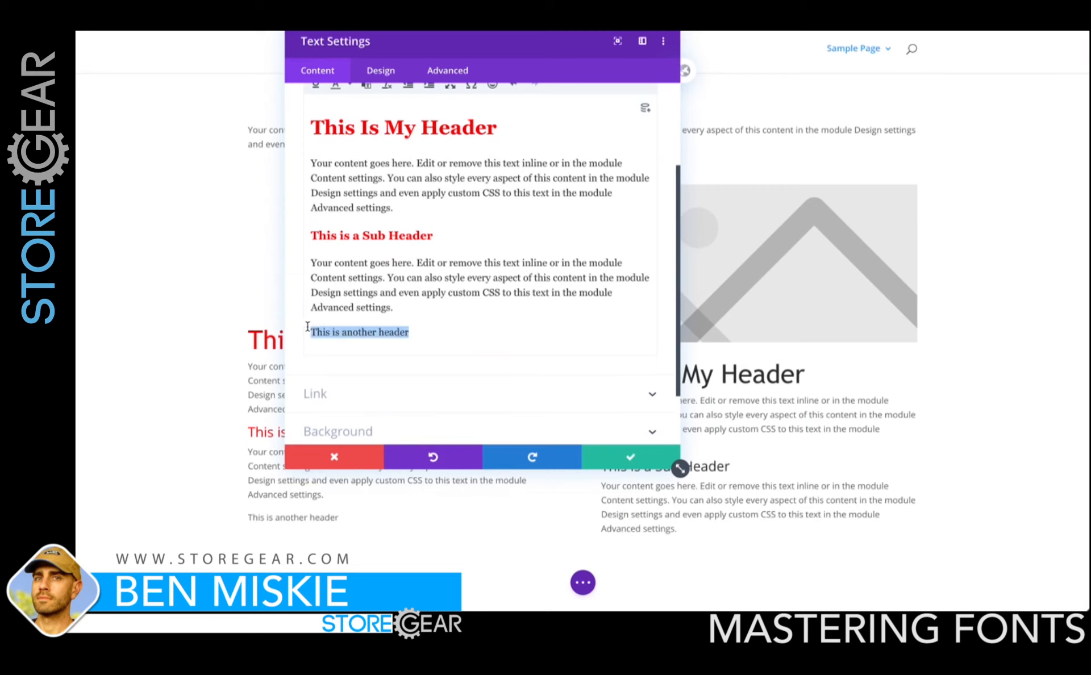
{"action": "scroll", "coordinate": [348, 178], "scroll_direction": "up", "scroll_amount": 2}
{"action": "left_click", "coordinate": [363, 120]}
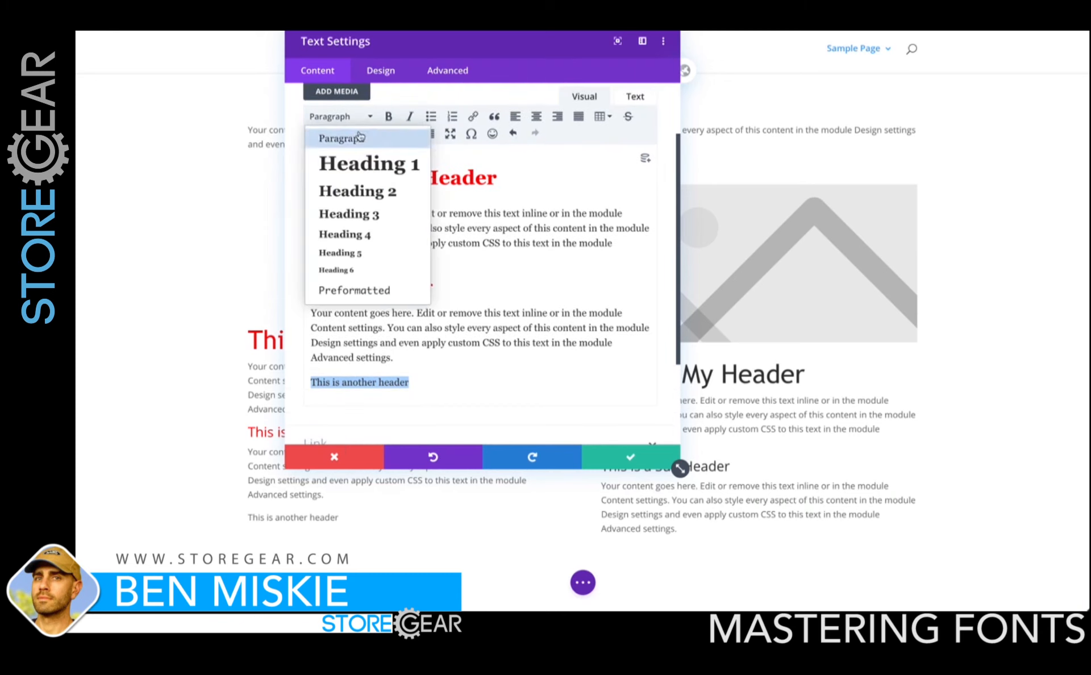
{"action": "left_click", "coordinate": [356, 164]}
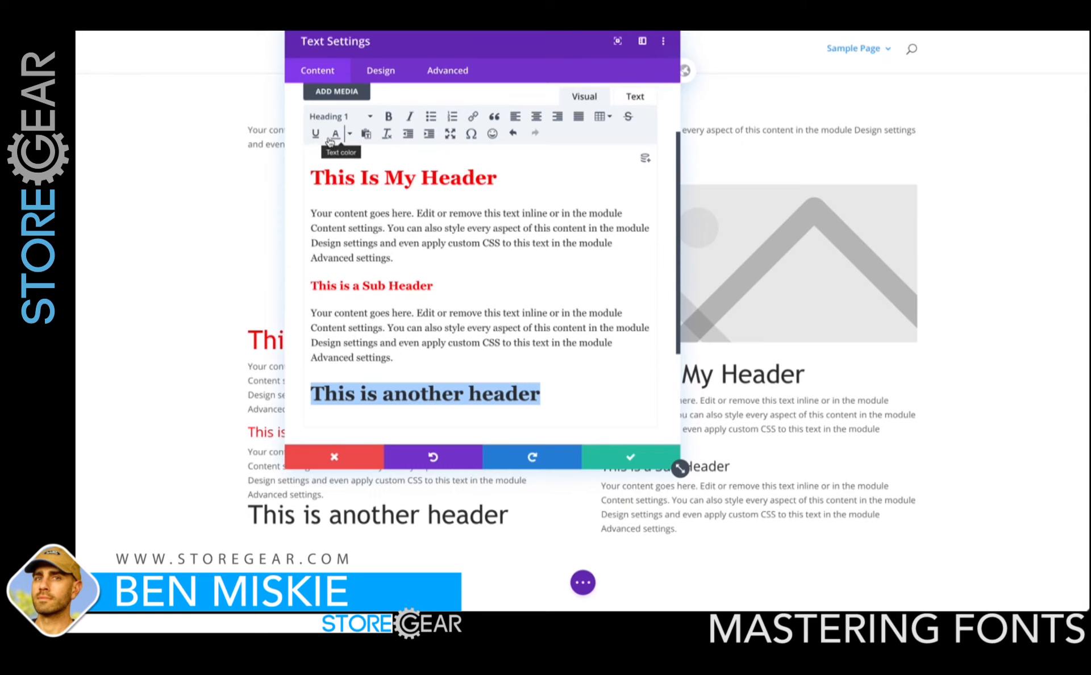
Colour the "This is another header" heading red and save the module.
{"action": "left_click", "coordinate": [349, 134]}
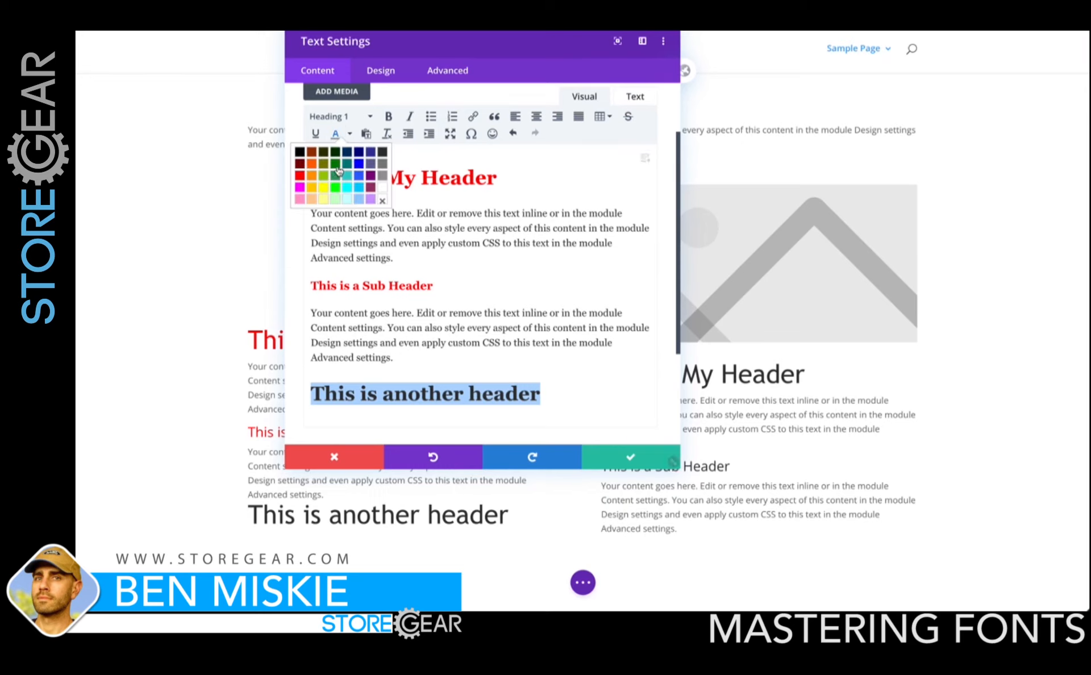
{"action": "left_click", "coordinate": [300, 176]}
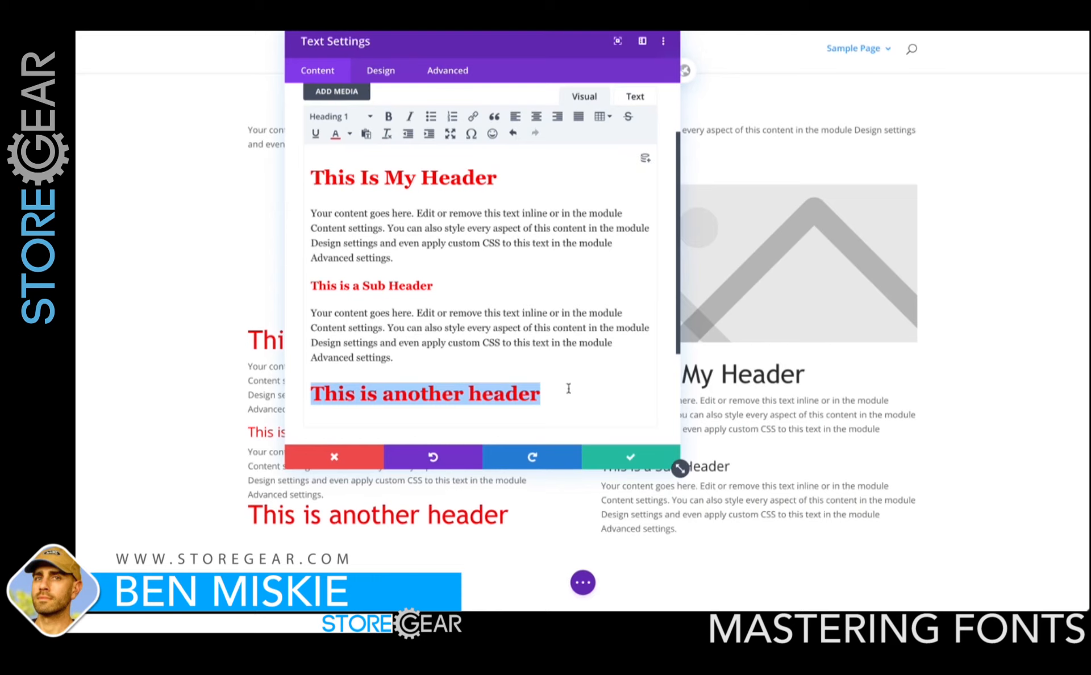
{"action": "left_click", "coordinate": [628, 461]}
Examine the HTML source of the text module below the blue icon for the inline colour styling on its headings.
{"action": "scroll", "coordinate": [507, 460], "scroll_direction": "down", "scroll_amount": 1}
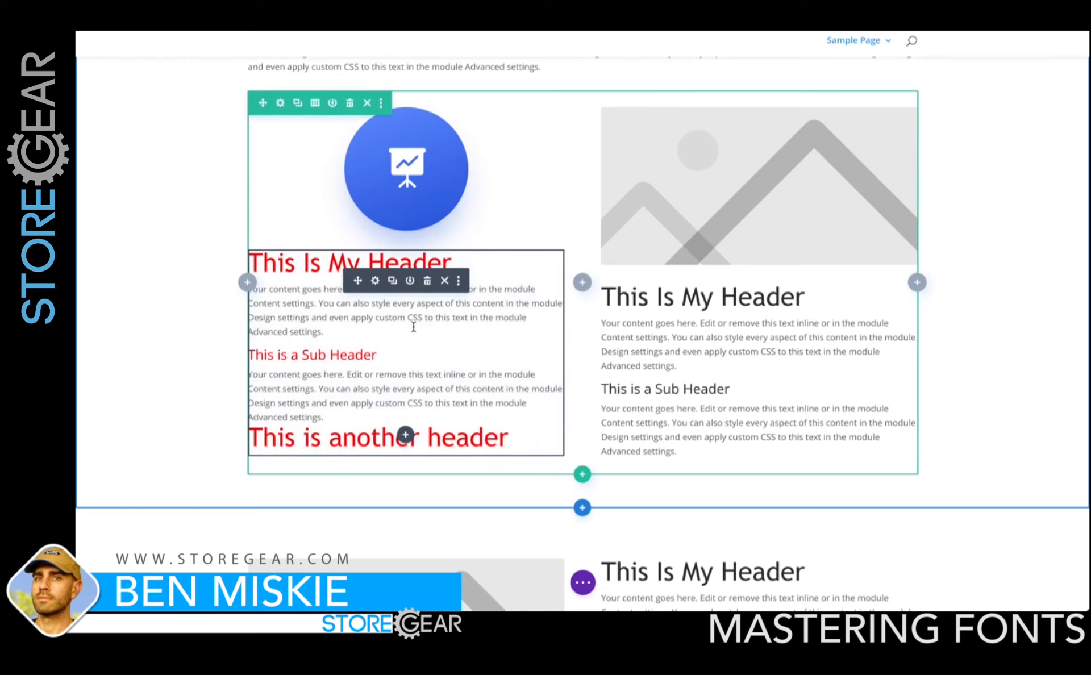
{"action": "left_click", "coordinate": [376, 281]}
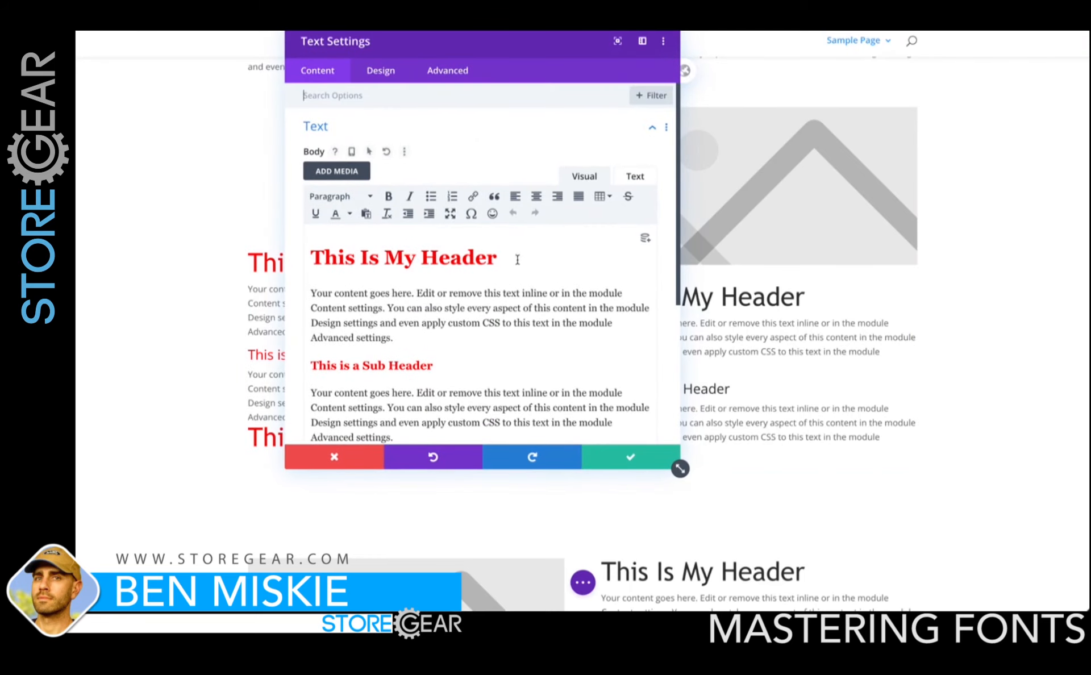
{"action": "left_click", "coordinate": [635, 177]}
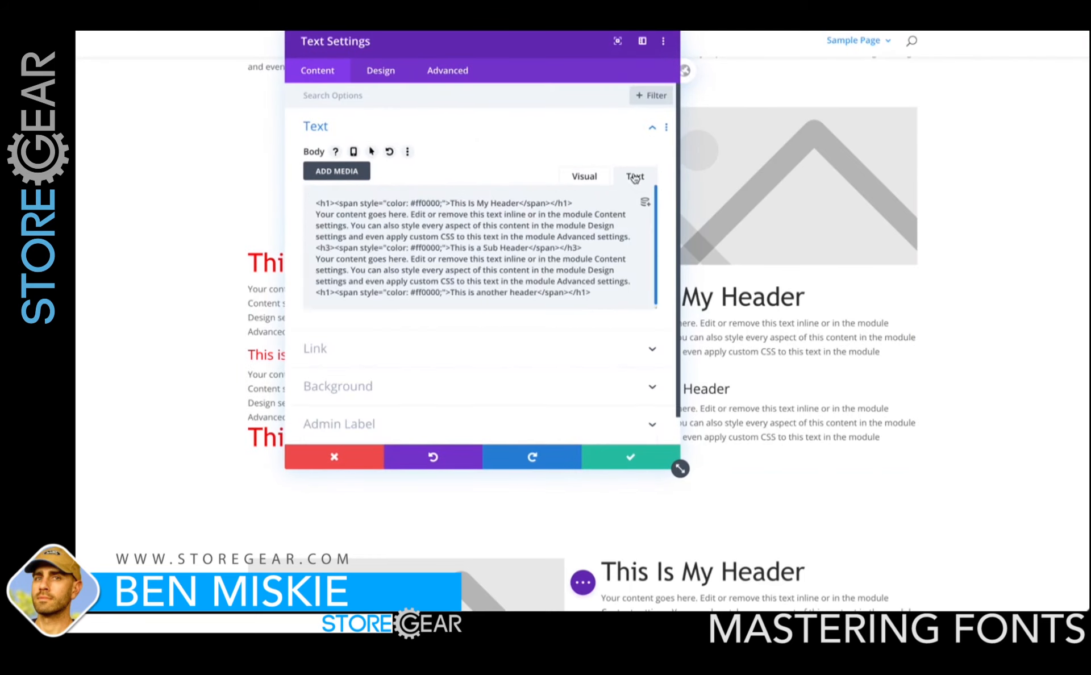
{"action": "left_click", "coordinate": [586, 178]}
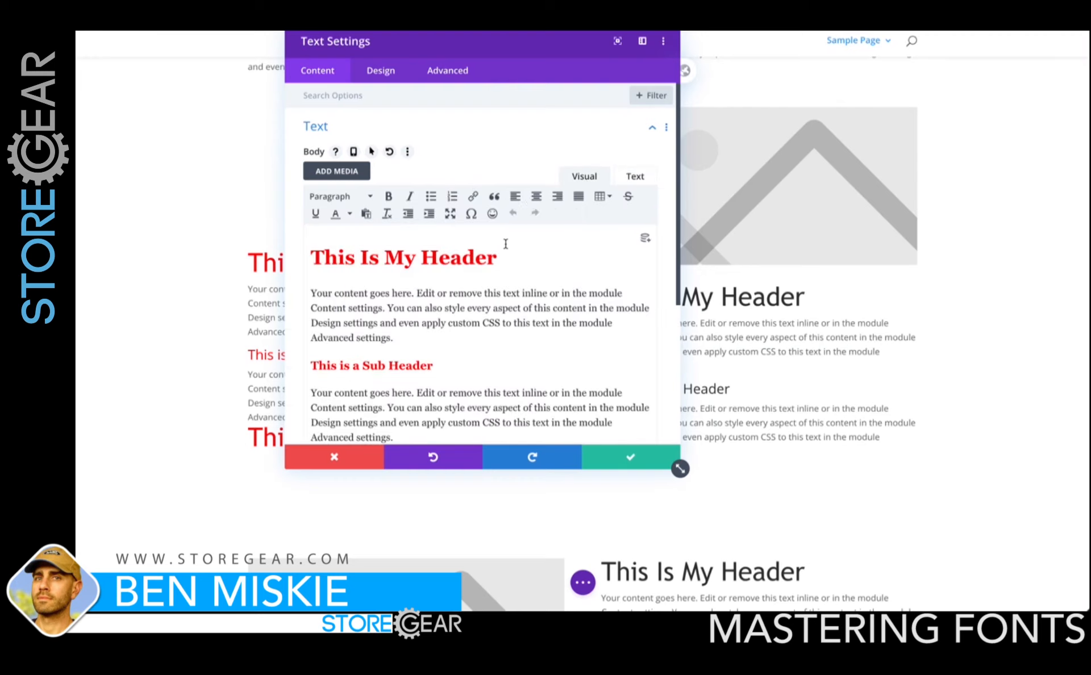
Remove the text colour from the "This Is My Header" heading, keeping it as Heading 1.
{"action": "left_click_drag", "start_coordinate": [498, 258], "coordinate": [319, 226]}
{"action": "left_click", "coordinate": [370, 196]}
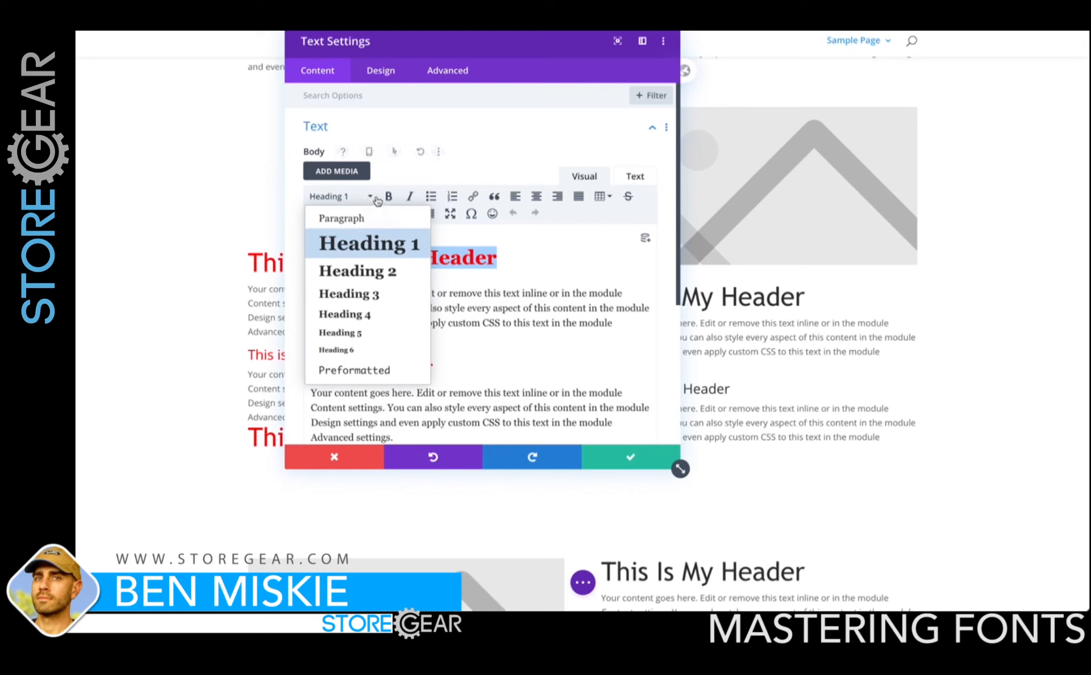
{"action": "left_click", "coordinate": [370, 198]}
{"action": "left_click", "coordinate": [343, 215]}
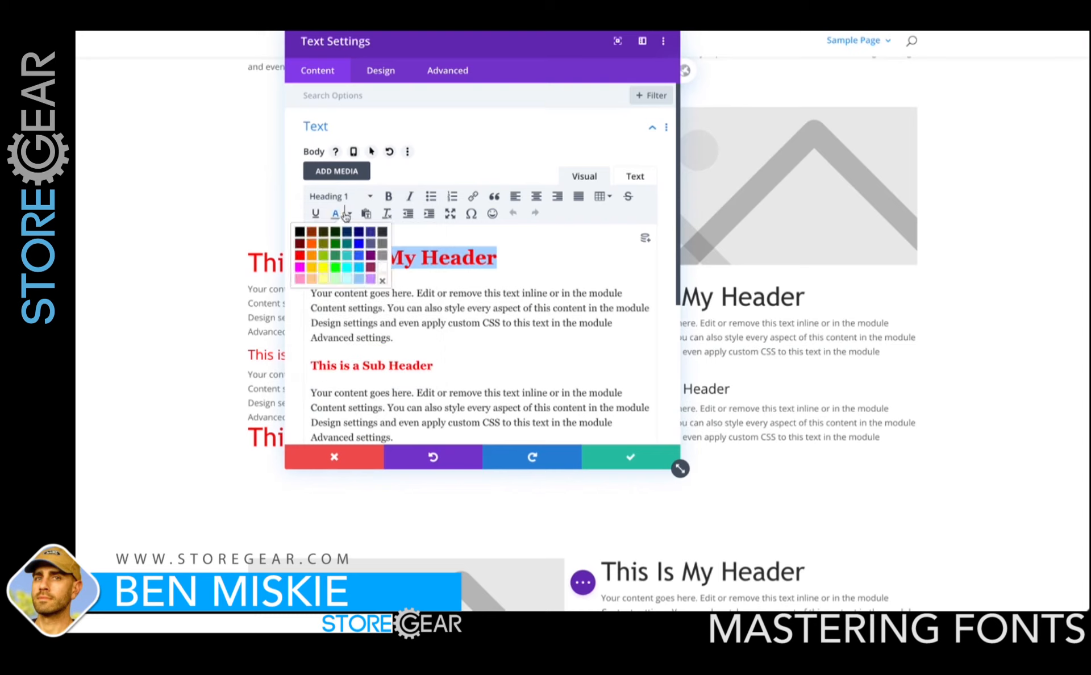
{"action": "left_click", "coordinate": [377, 278]}
Clear the text colour from all of the module's body content and check the resulting HTML source.
{"action": "left_click_drag", "start_coordinate": [437, 365], "coordinate": [310, 364]}
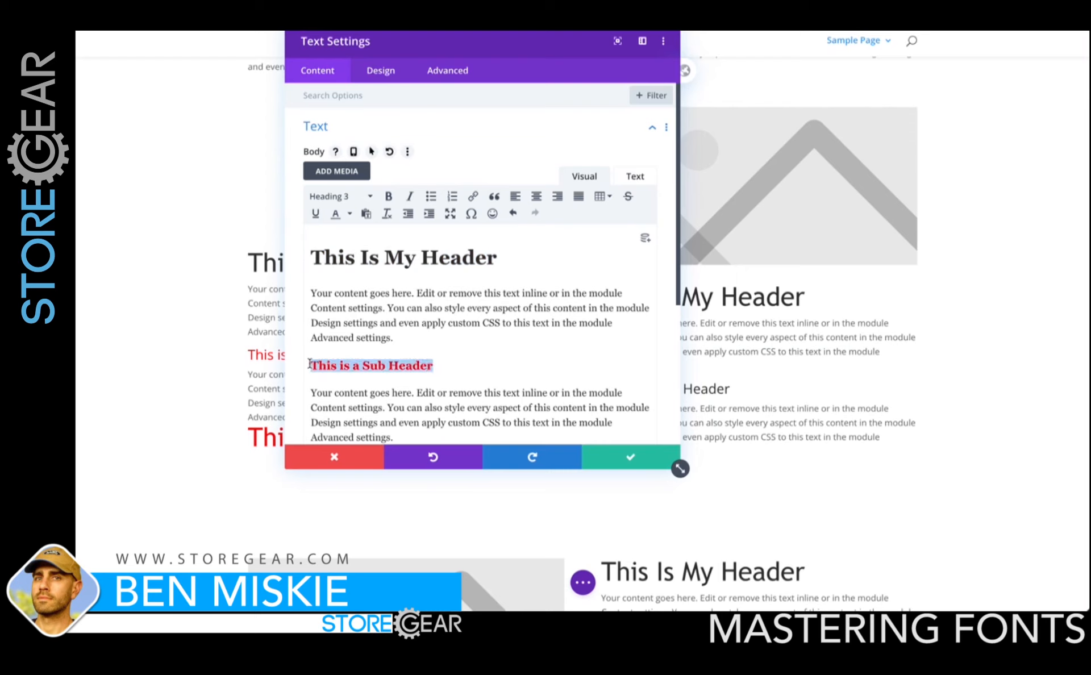
{"action": "left_click", "coordinate": [384, 321]}
{"action": "key", "text": "ctrl+a"}
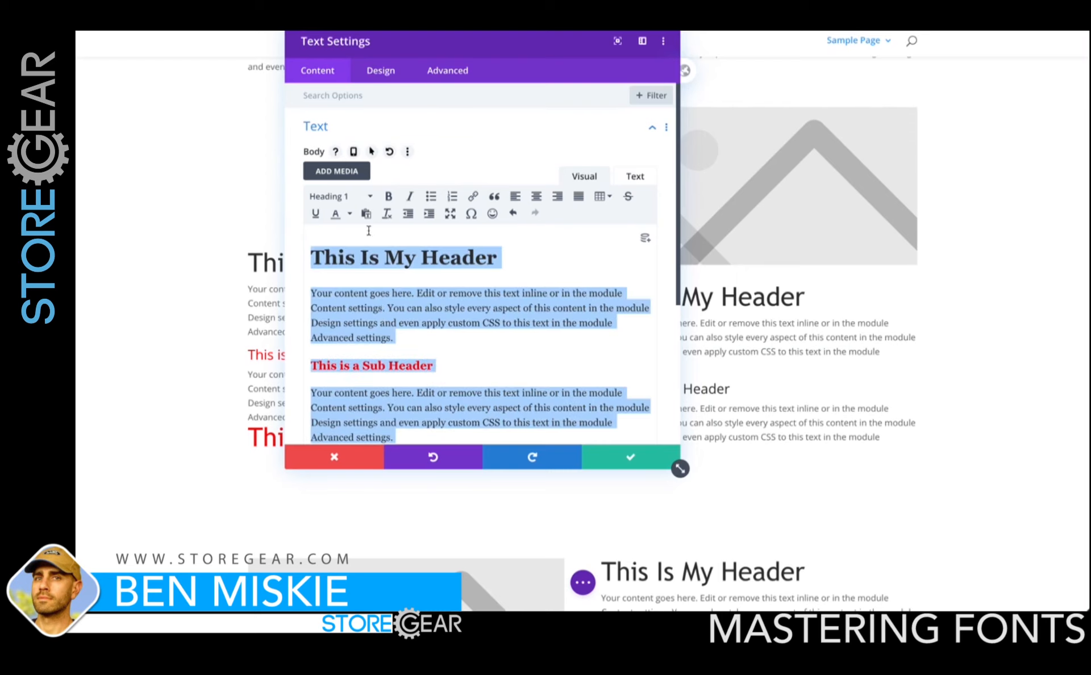
{"action": "left_click", "coordinate": [350, 213]}
{"action": "left_click", "coordinate": [383, 282]}
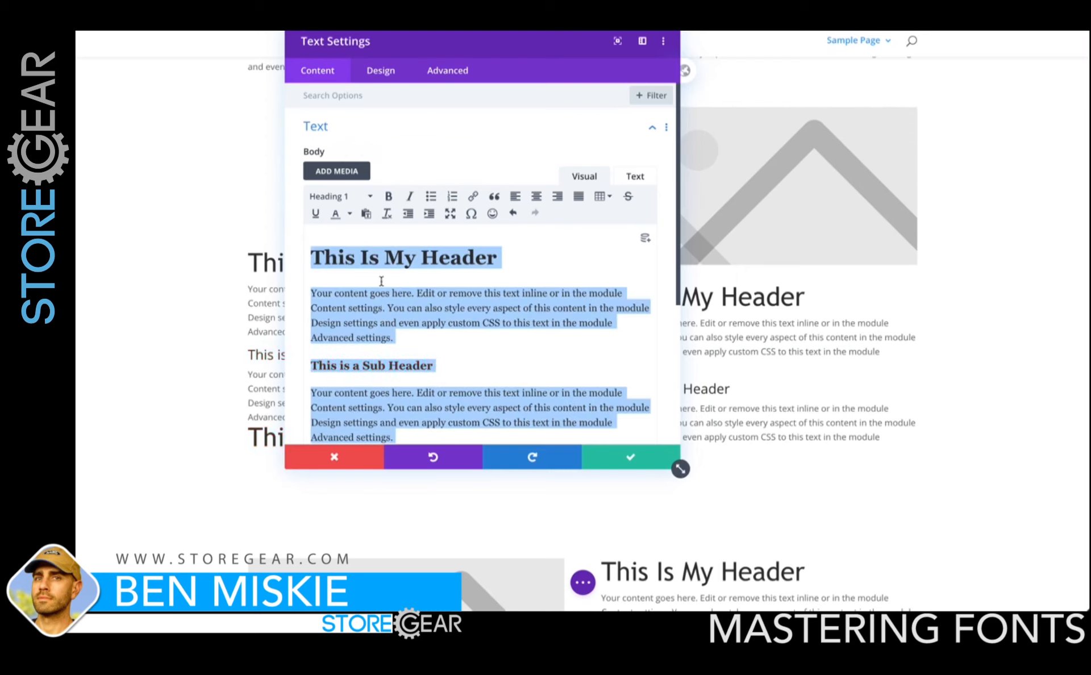
{"action": "left_click", "coordinate": [462, 332]}
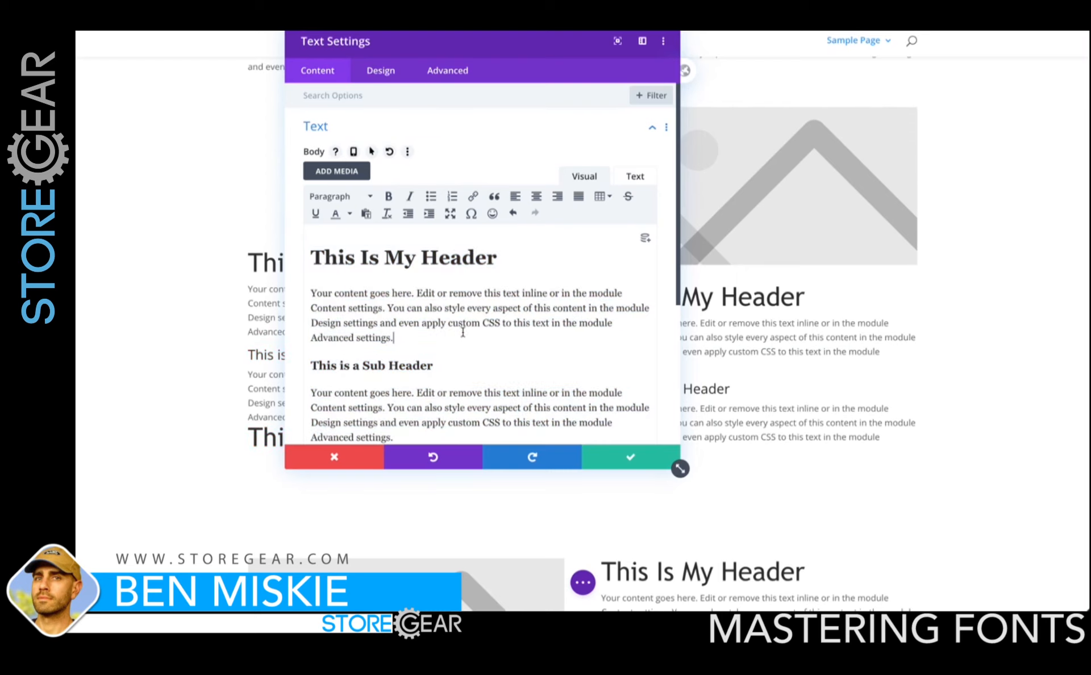
{"action": "left_click", "coordinate": [635, 176]}
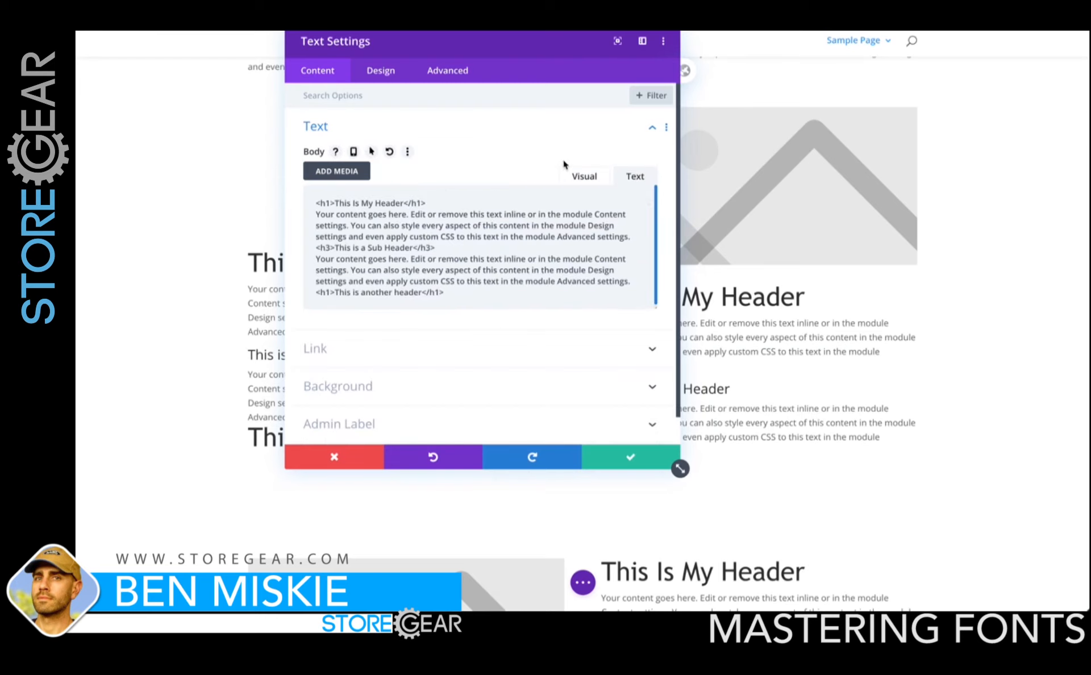
{"action": "left_click", "coordinate": [585, 182]}
Set the Heading 1 text colour to red in the text module's Heading Text design settings.
{"action": "left_click_drag", "start_coordinate": [483, 40], "coordinate": [763, 56]}
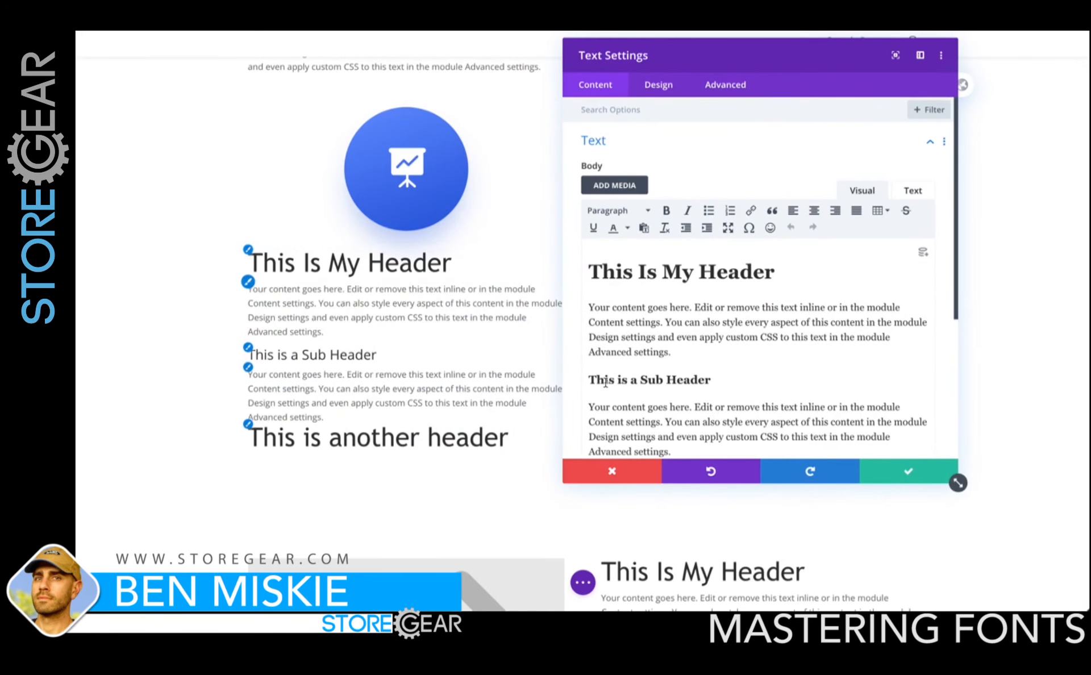
{"action": "scroll", "coordinate": [738, 300], "scroll_direction": "down", "scroll_amount": 3}
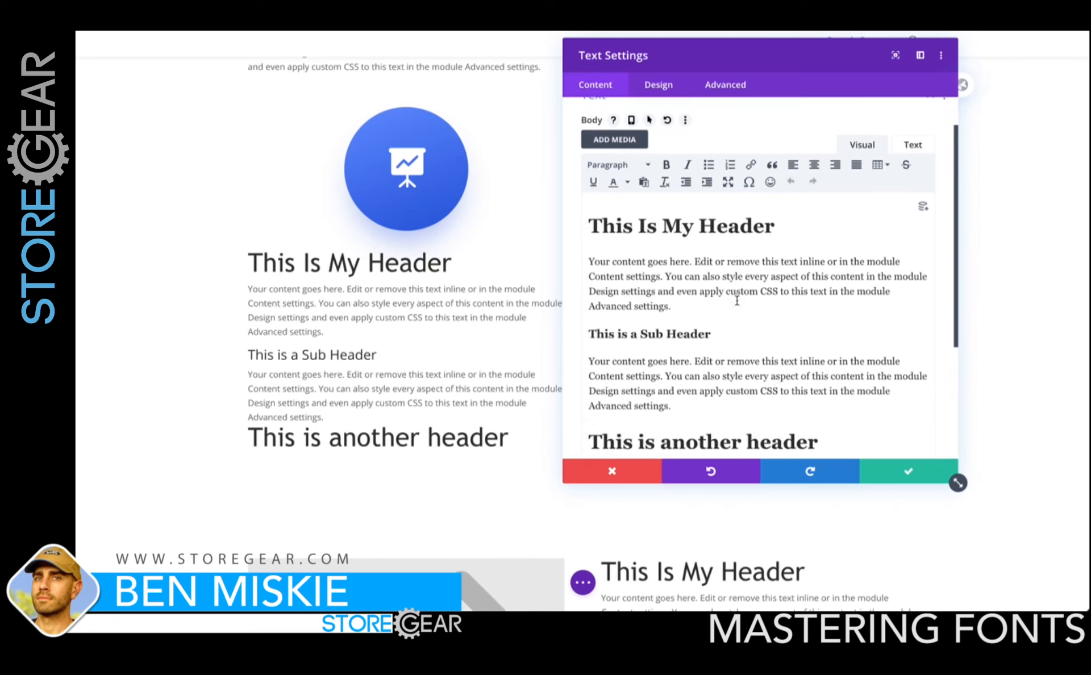
{"action": "left_click", "coordinate": [659, 85]}
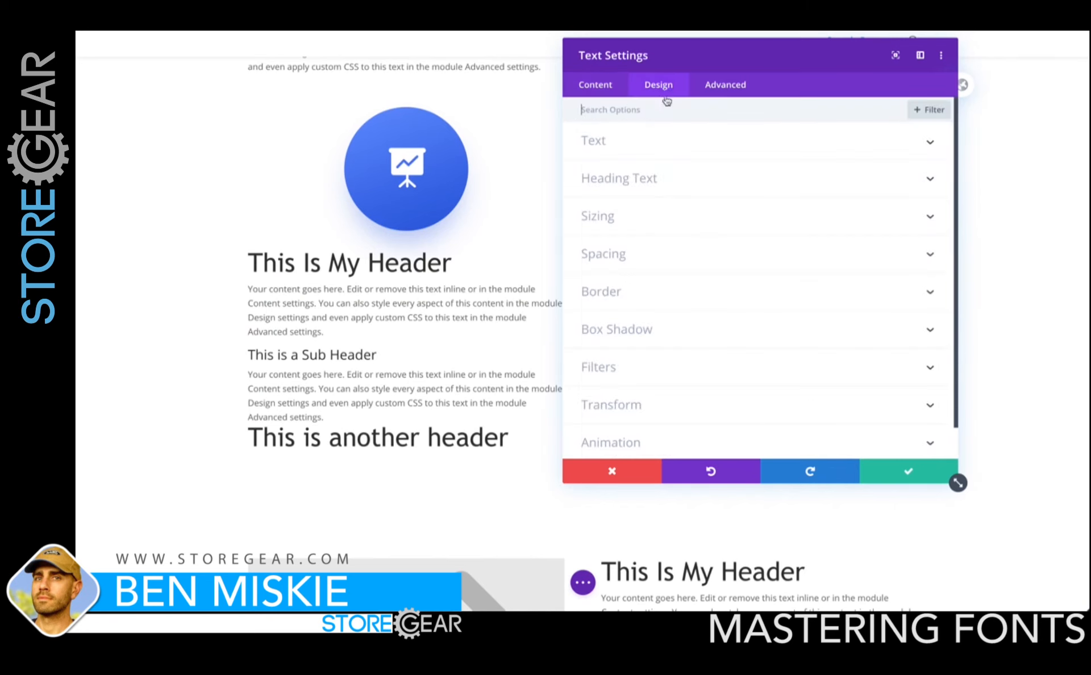
{"action": "left_click", "coordinate": [664, 186]}
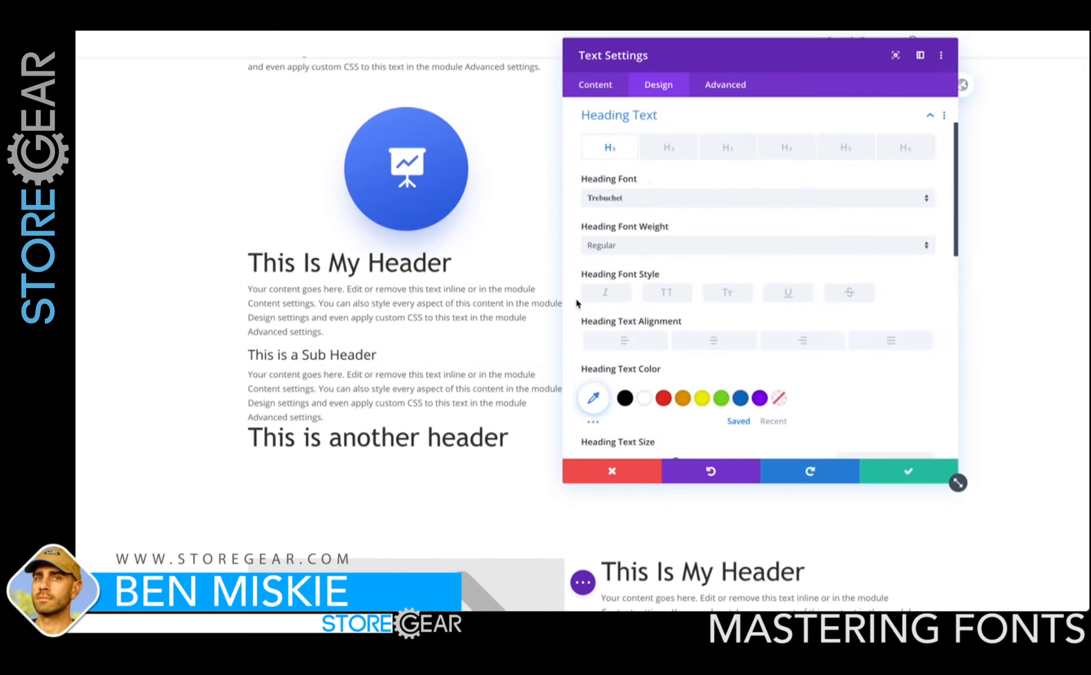
{"action": "scroll", "coordinate": [576, 311], "scroll_direction": "down", "scroll_amount": 1}
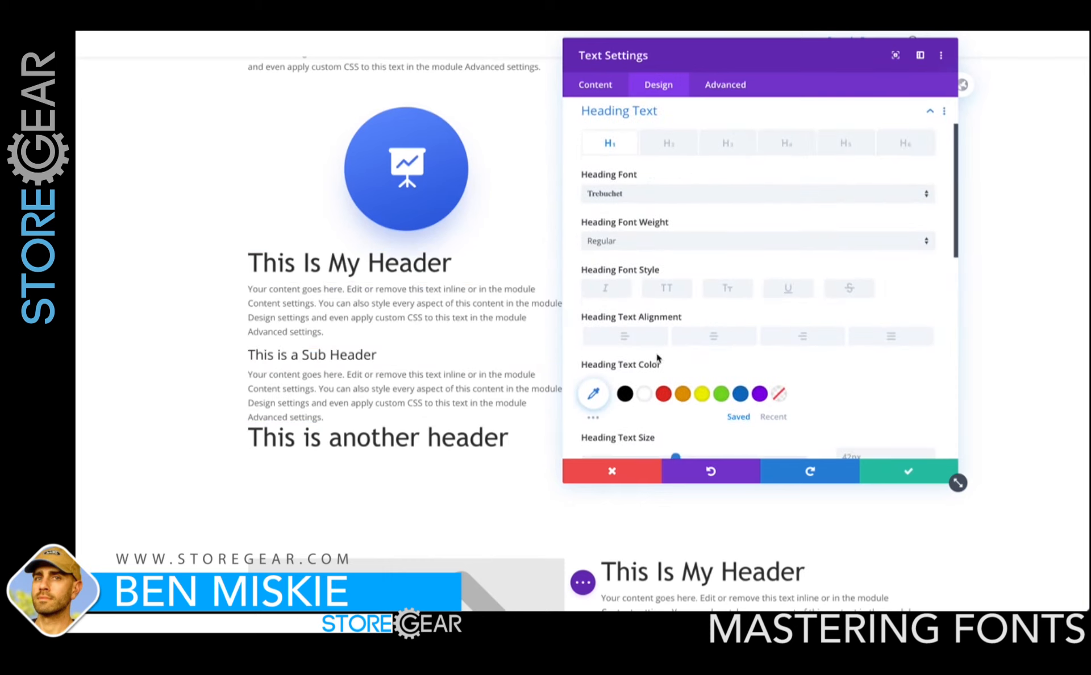
{"action": "left_click", "coordinate": [663, 394]}
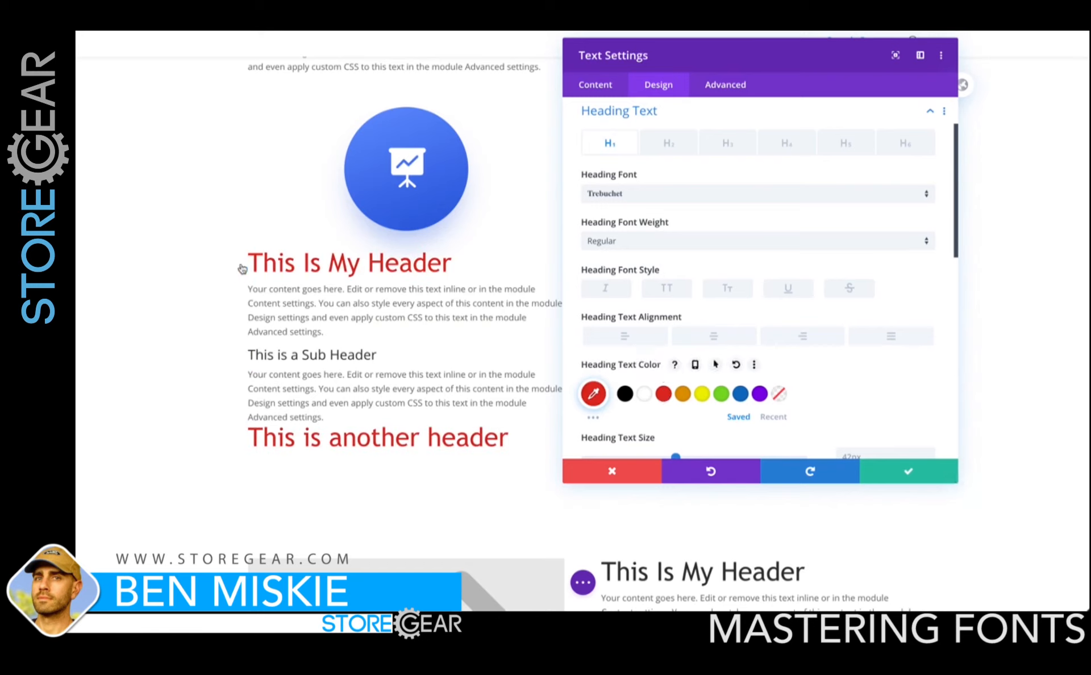
Set the Heading 3 text colour to red for the "This is a Sub Header" heading and save the module.
{"action": "left_click", "coordinate": [251, 353]}
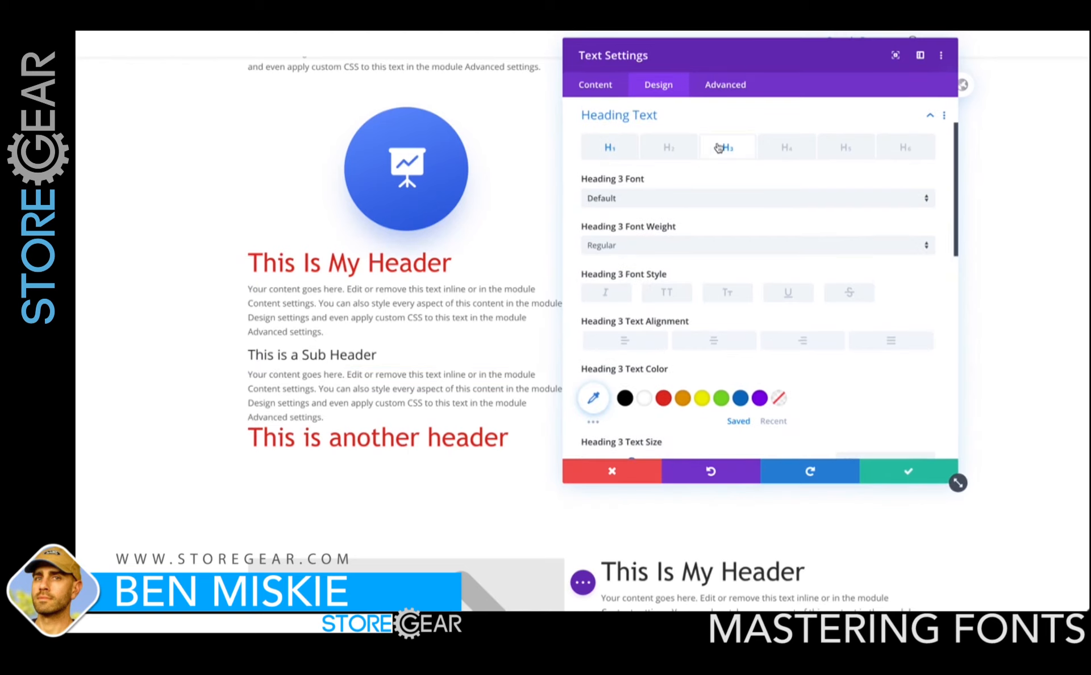
{"action": "left_click", "coordinate": [664, 398]}
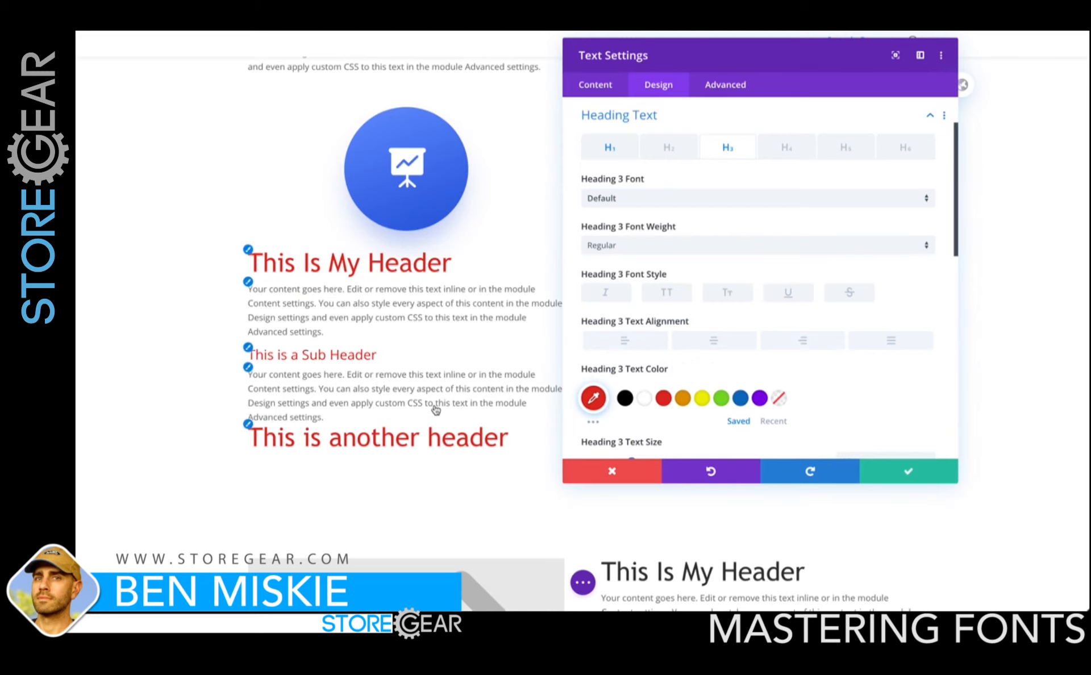
{"action": "scroll", "coordinate": [436, 410], "scroll_direction": "down", "scroll_amount": 1}
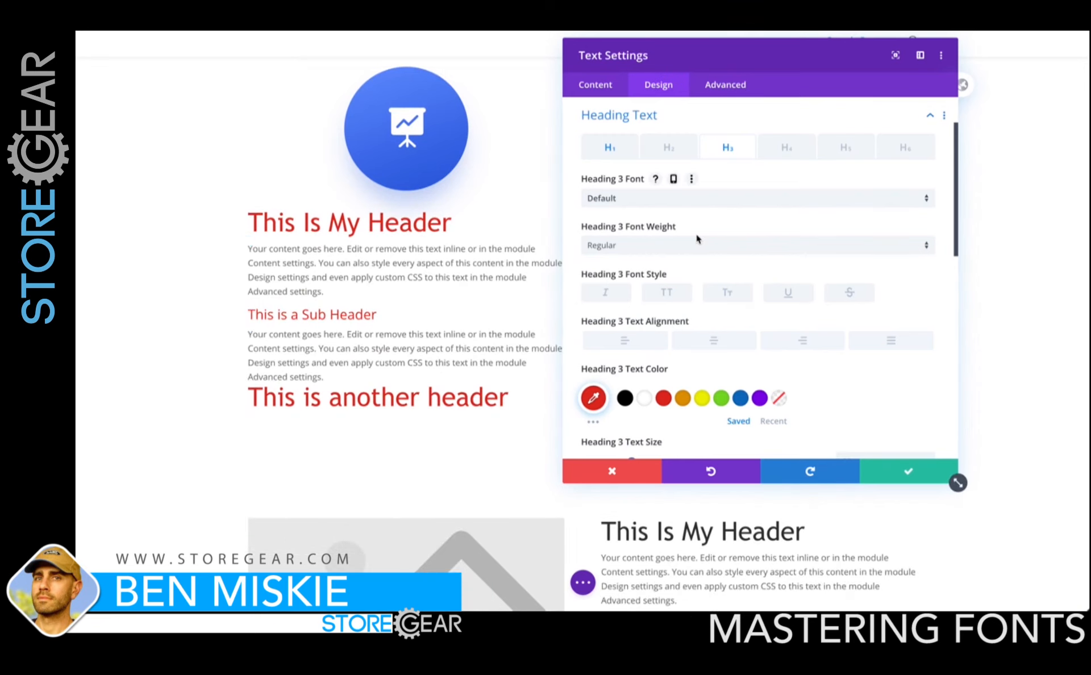
{"action": "left_click_drag", "start_coordinate": [781, 67], "coordinate": [372, 62]}
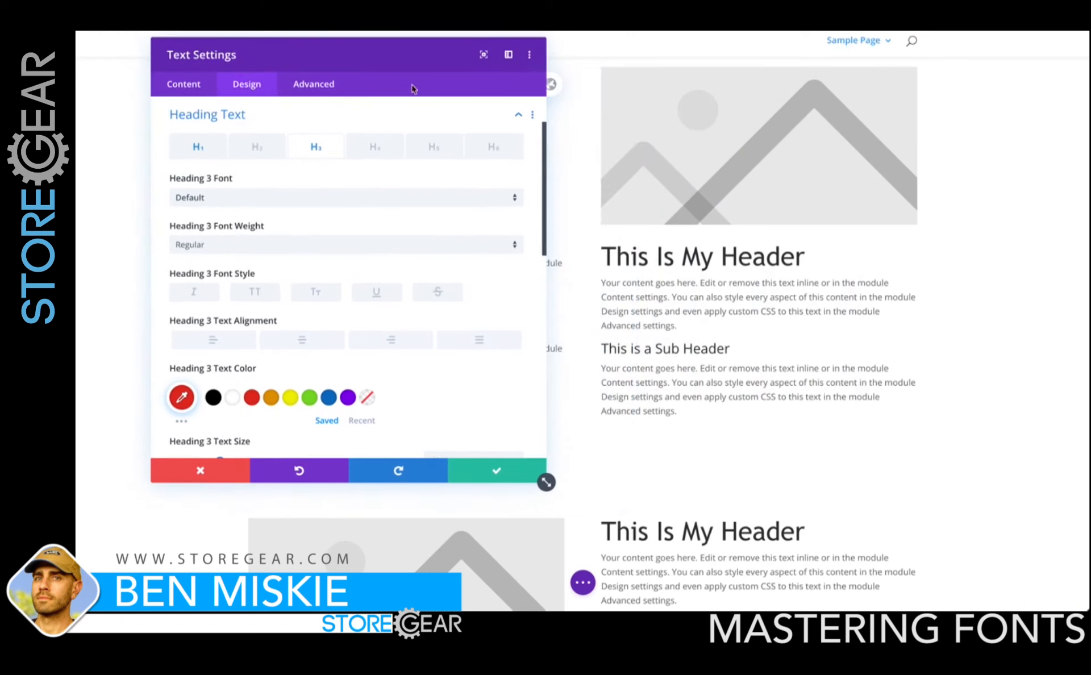
{"action": "left_click", "coordinate": [503, 472]}
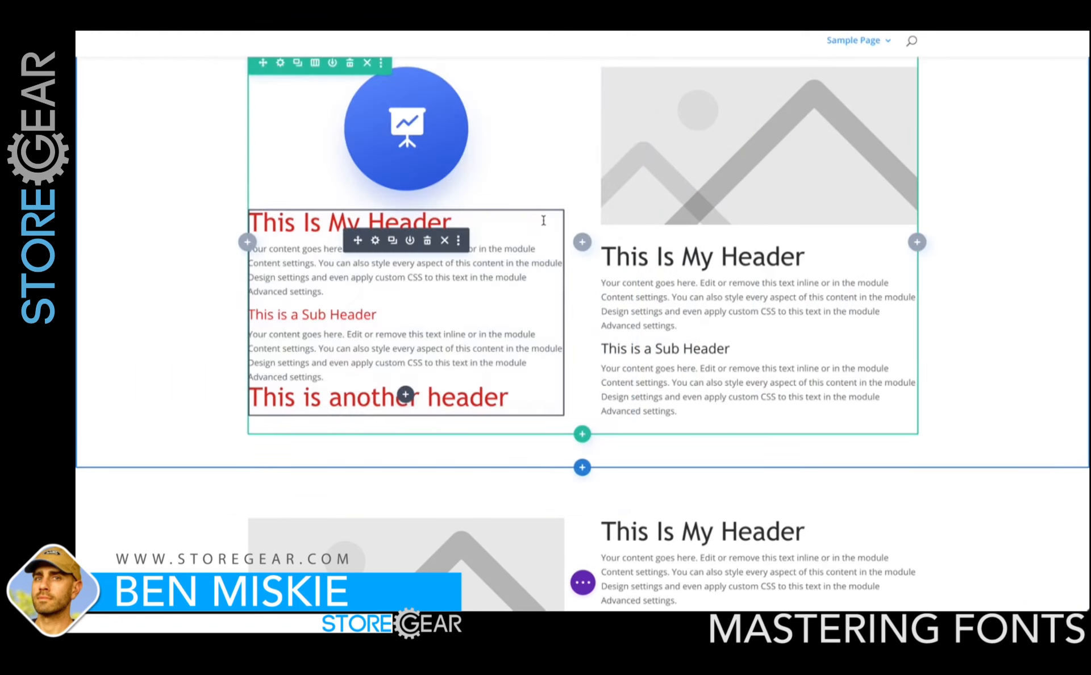
Copy the module styles of the text module below the blue icon and paste them onto the text module beneath the adjacent placeholder image.
{"action": "left_click", "coordinate": [460, 241]}
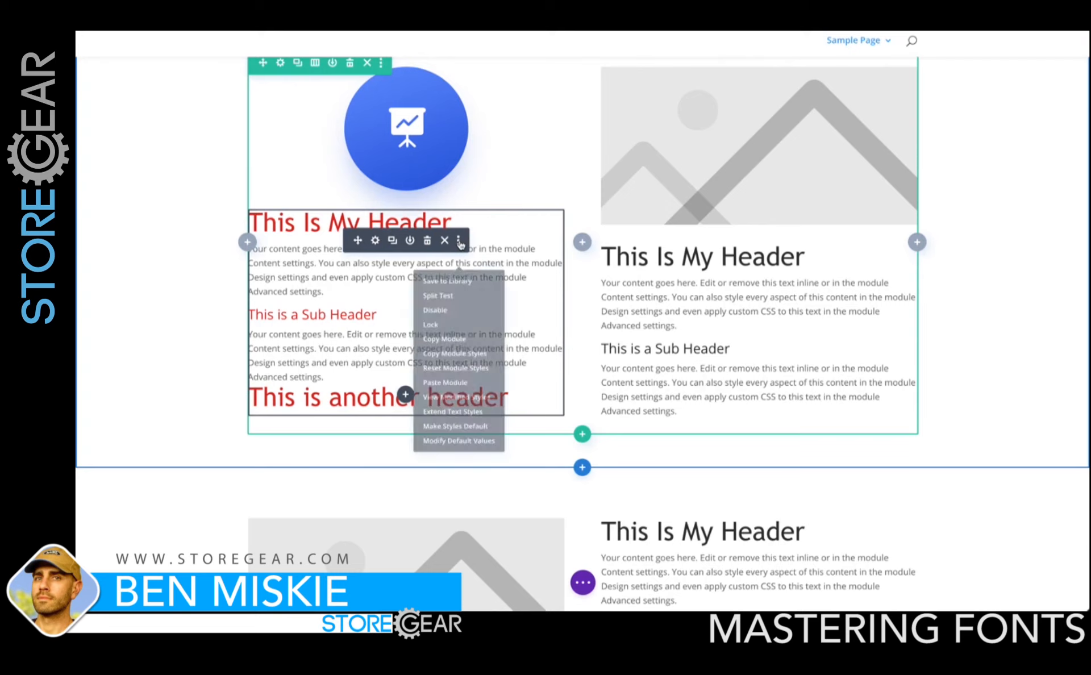
{"action": "left_click", "coordinate": [462, 352]}
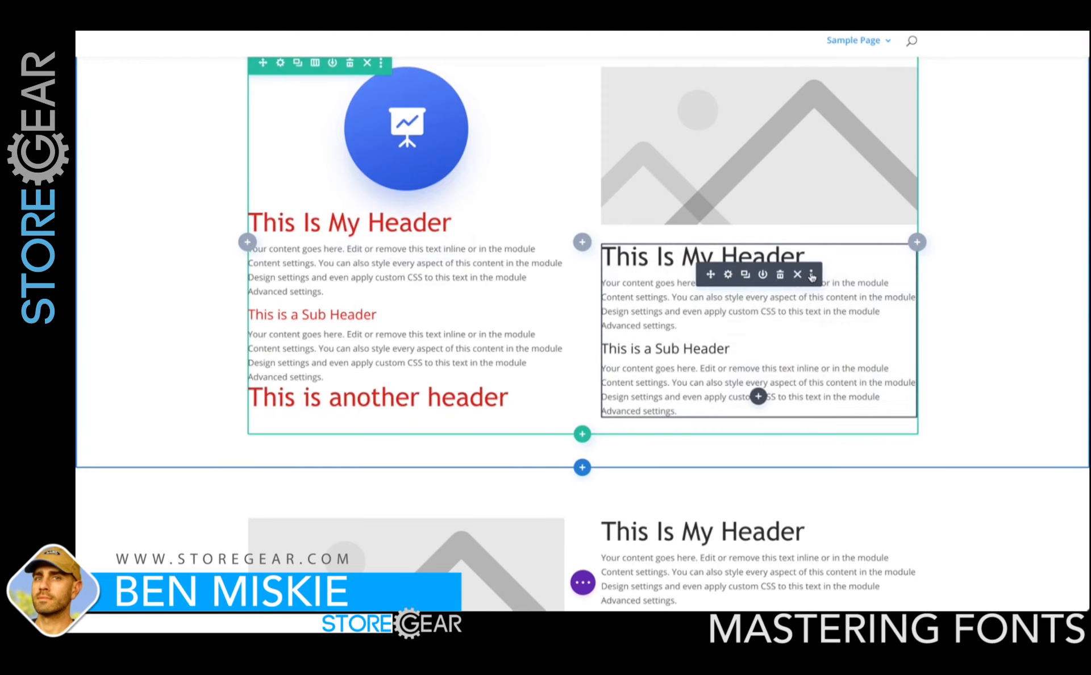
{"action": "left_click", "coordinate": [812, 275]}
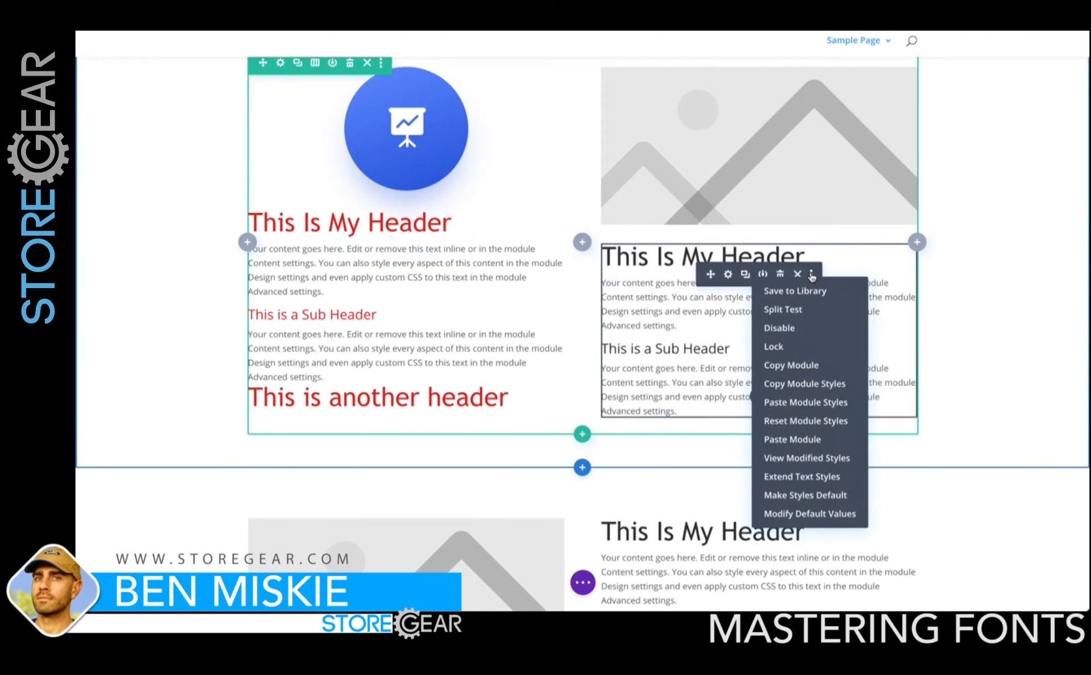
{"action": "left_click", "coordinate": [813, 403]}
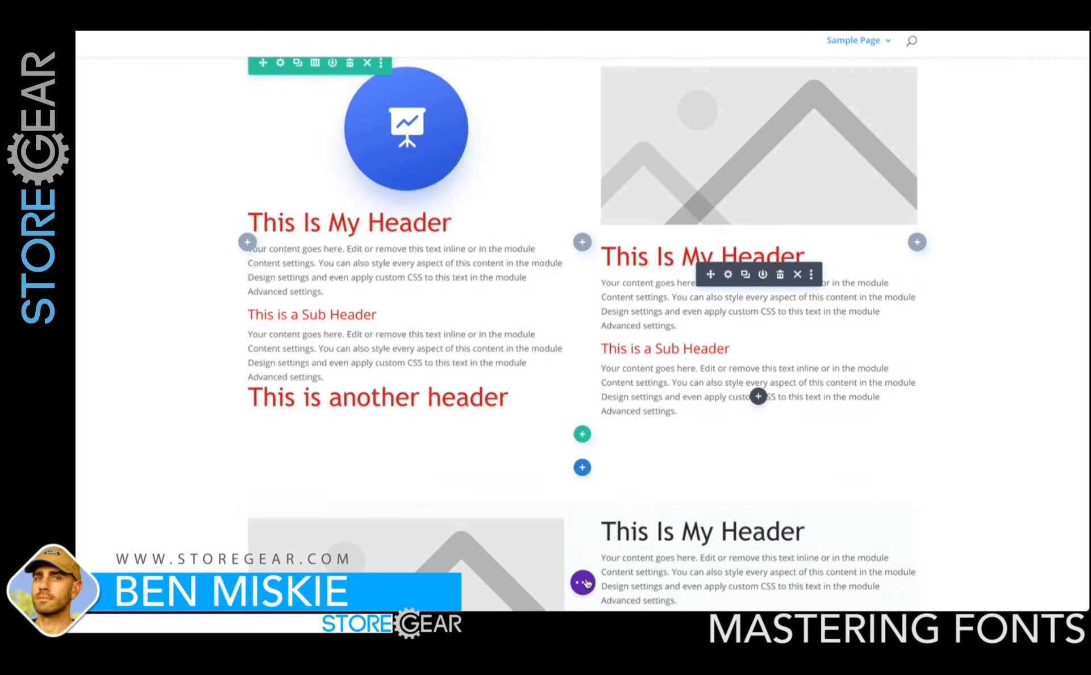
Revert the page to the 7:18:30 PM "Edited Text" state in the editing history, undoing the pasted styles.
{"action": "left_click", "coordinate": [585, 583]}
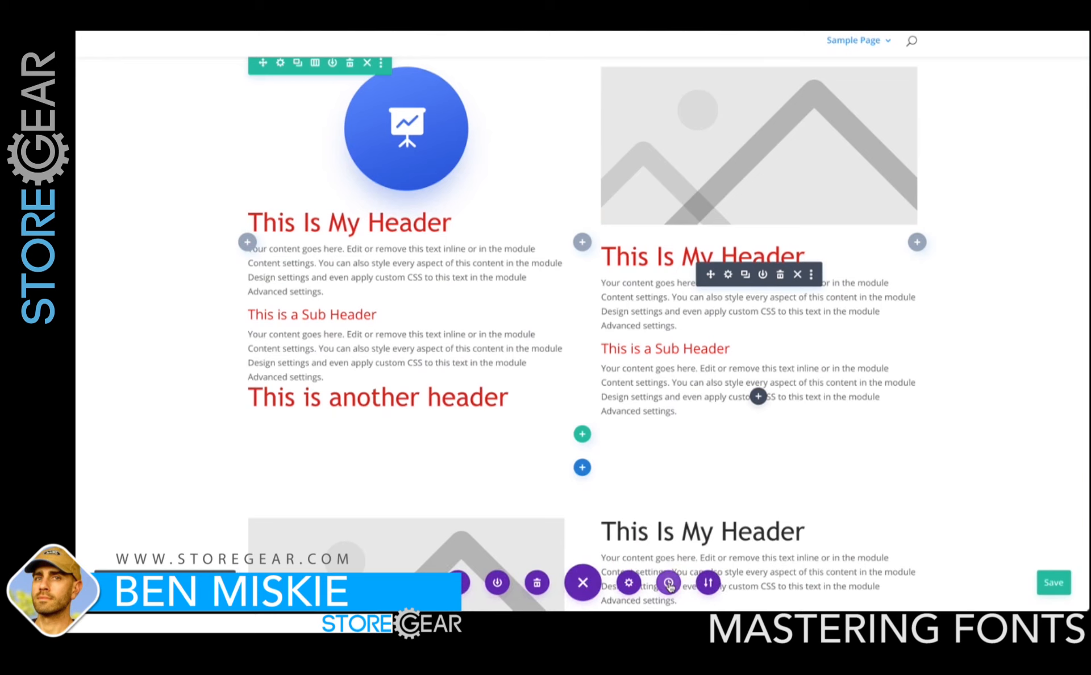
{"action": "left_click", "coordinate": [669, 582]}
{"action": "left_click", "coordinate": [263, 159]}
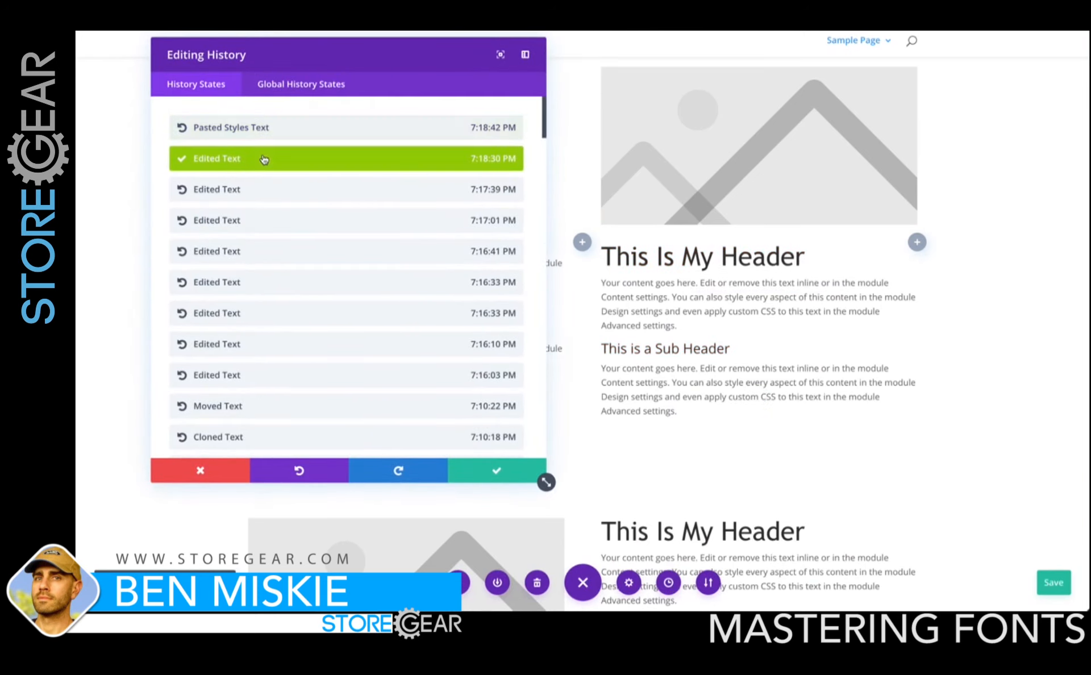
{"action": "left_click_drag", "start_coordinate": [313, 64], "coordinate": [754, 51]}
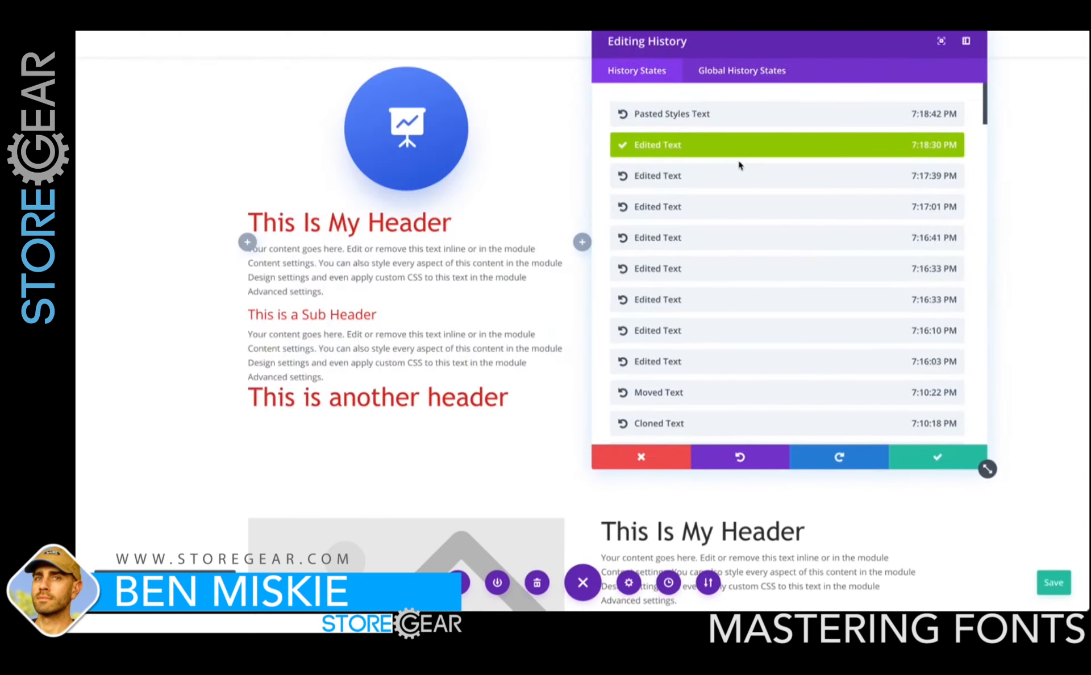
{"action": "left_click", "coordinate": [722, 178]}
{"action": "left_click", "coordinate": [710, 149]}
{"action": "left_click", "coordinate": [945, 462]}
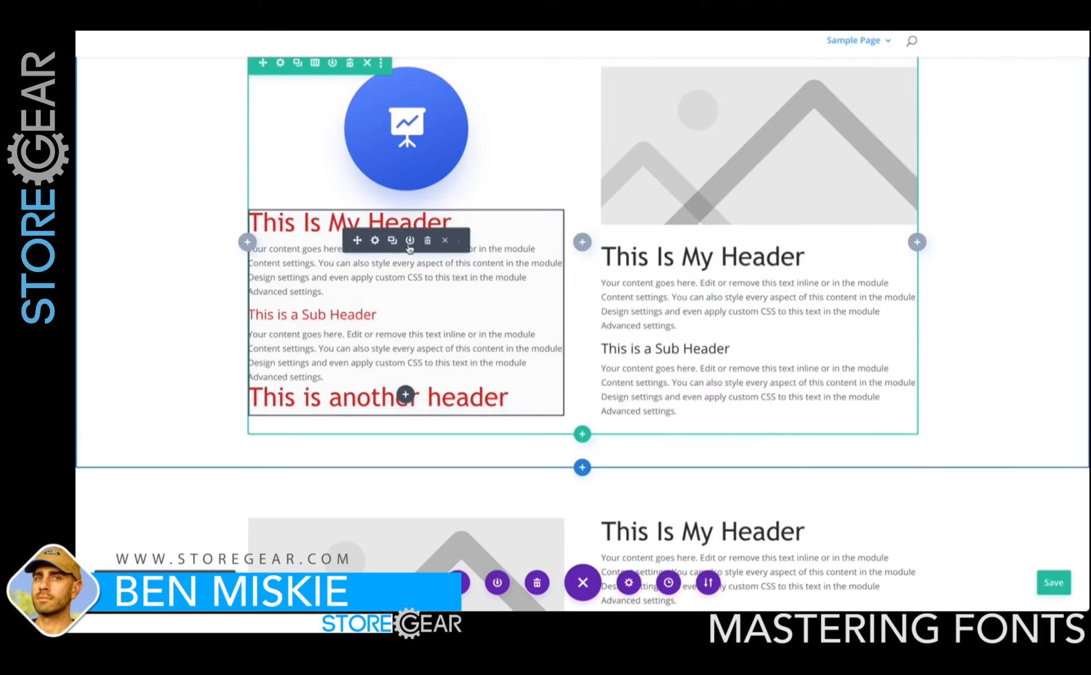
Reset the Heading 1 and Heading 3 text colours of the text module below the blue icon to default and save the module.
{"action": "left_click", "coordinate": [376, 242]}
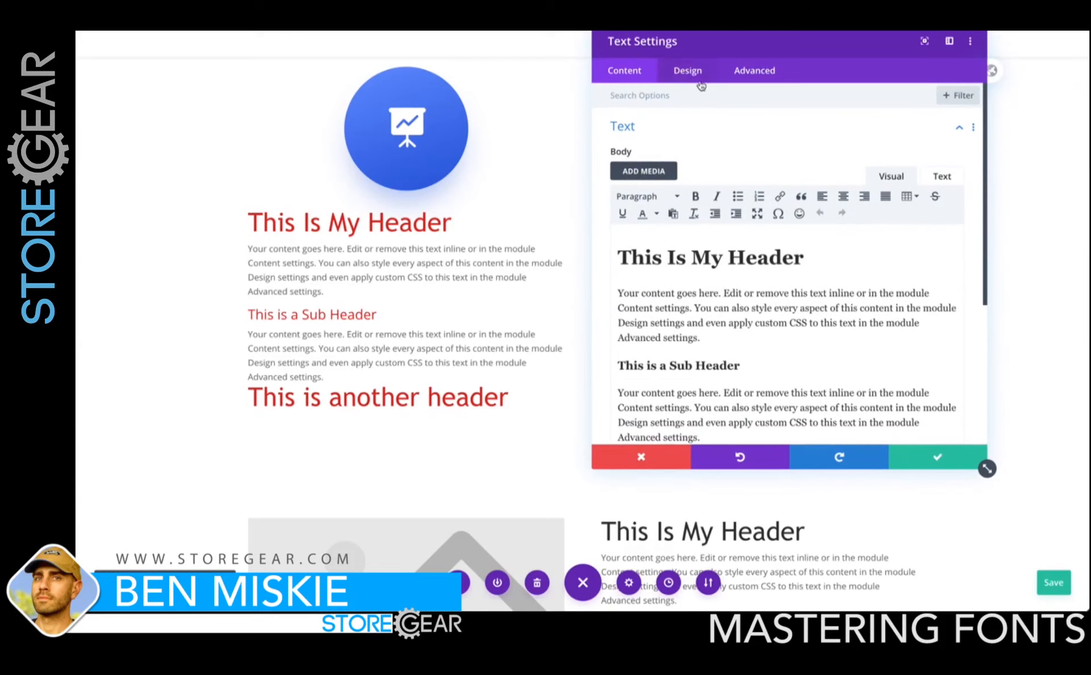
{"action": "left_click", "coordinate": [694, 71]}
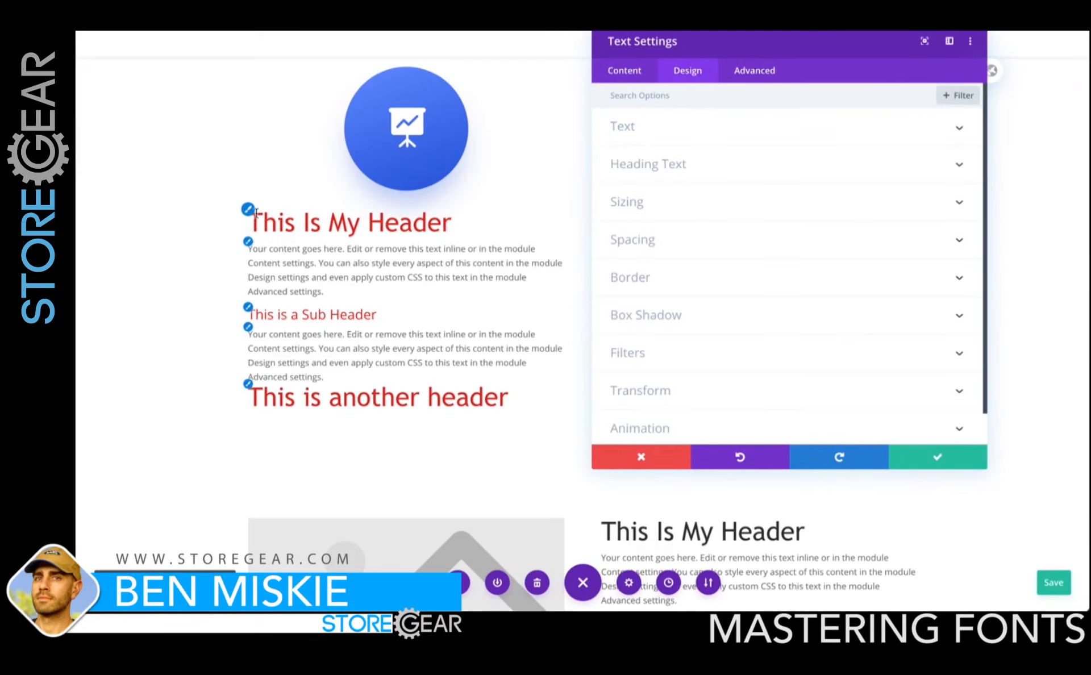
{"action": "left_click", "coordinate": [250, 211]}
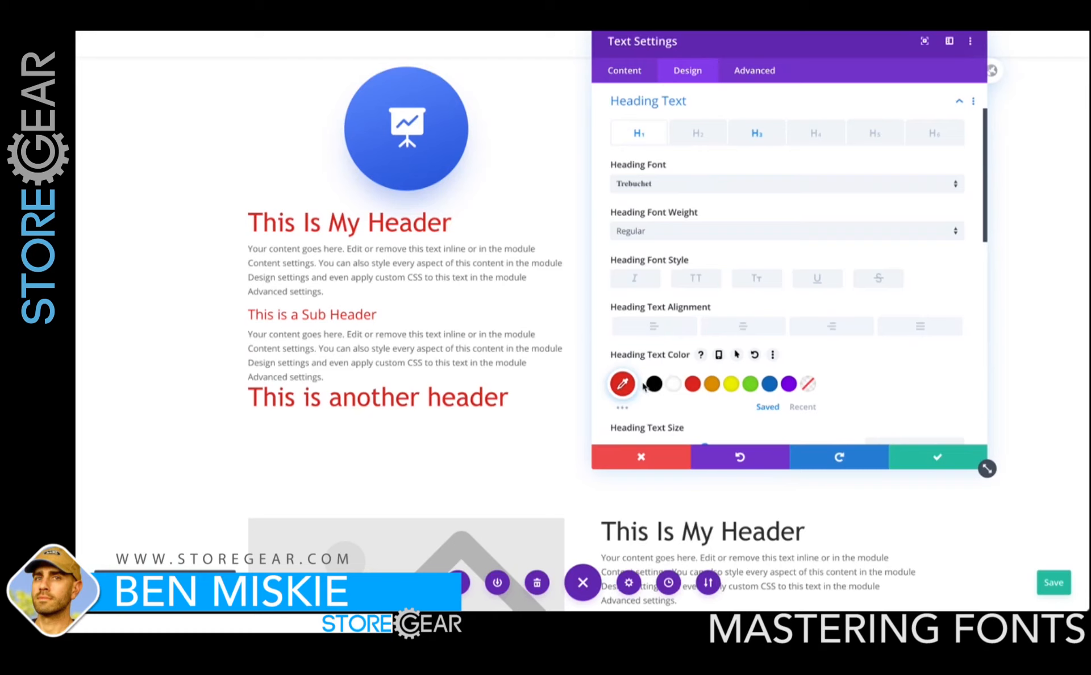
{"action": "left_click", "coordinate": [755, 354]}
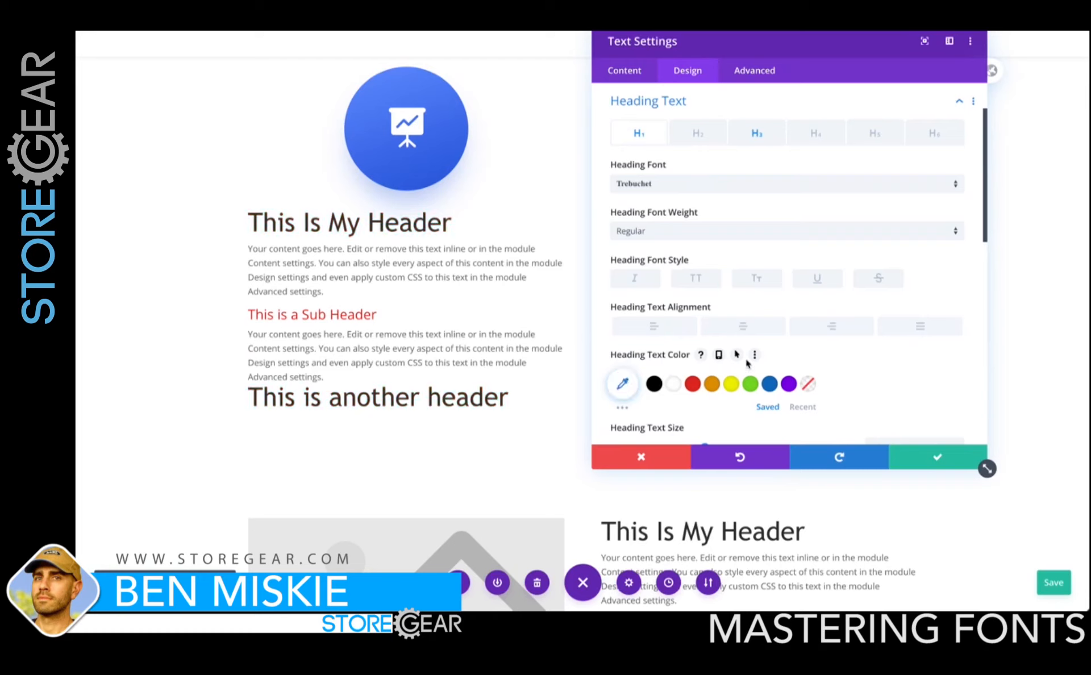
{"action": "left_click", "coordinate": [761, 135]}
{"action": "mouse_move", "coordinate": [760, 358]}
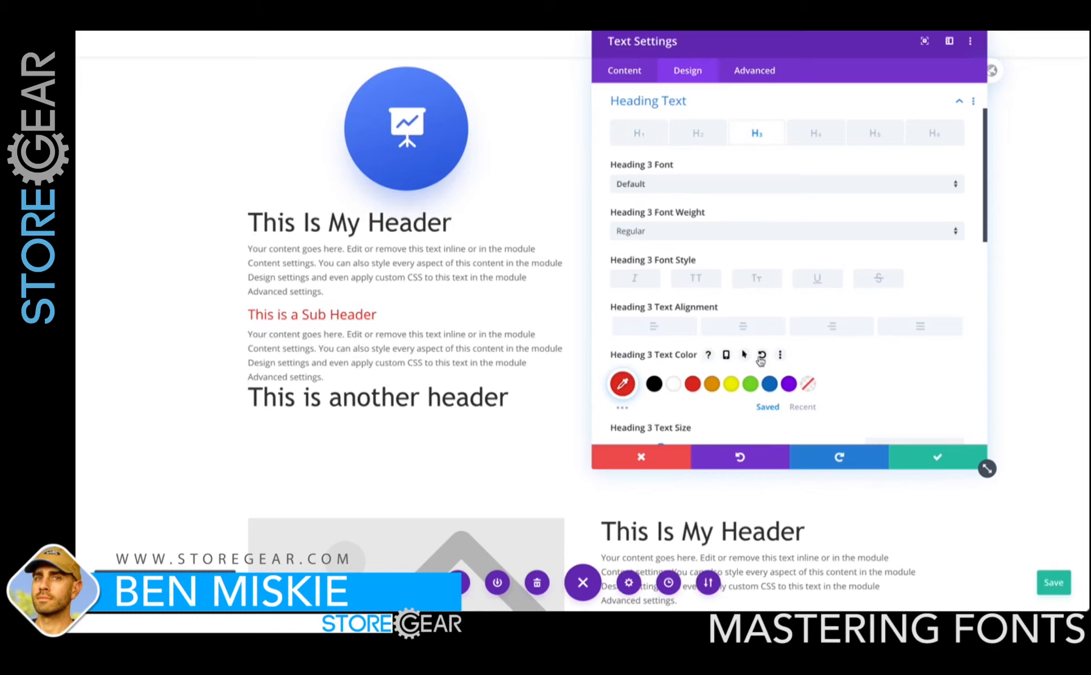
{"action": "left_click", "coordinate": [763, 358]}
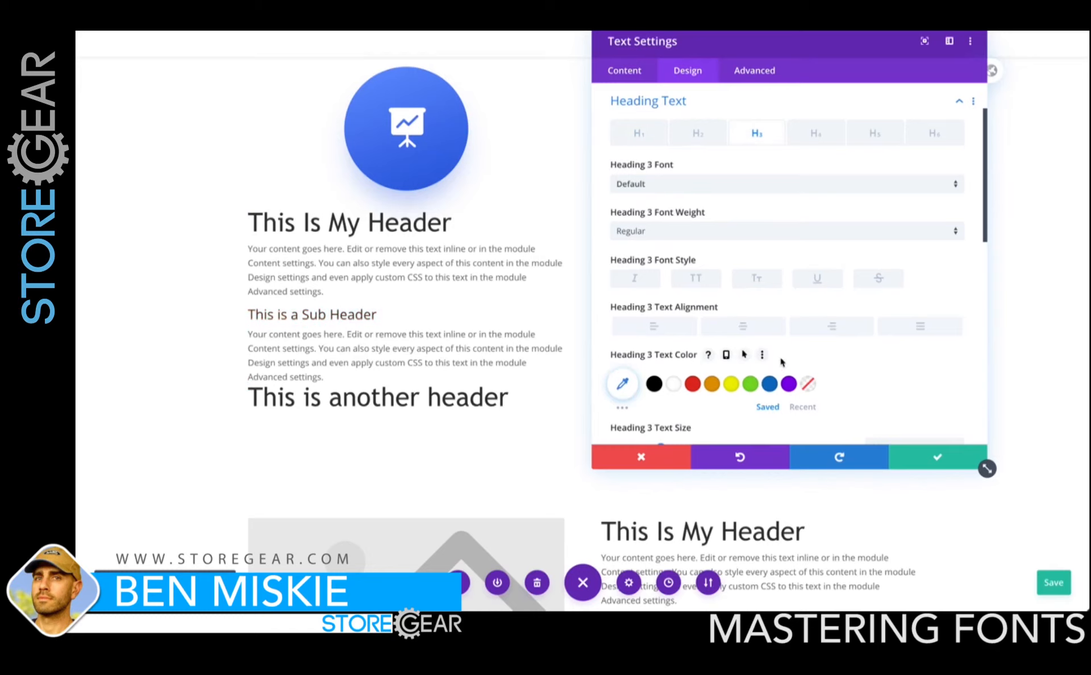
{"action": "left_click", "coordinate": [937, 458]}
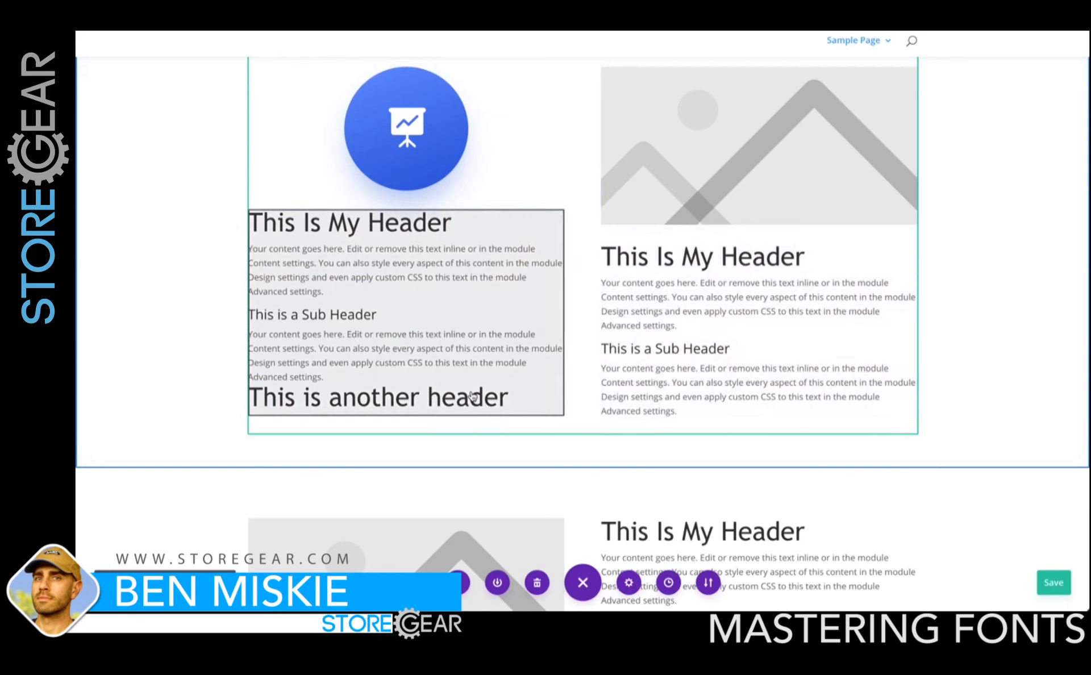
Check the design options of the two-column row for text styling and close its settings without saving.
{"action": "scroll", "coordinate": [501, 319], "scroll_direction": "up", "scroll_amount": 3}
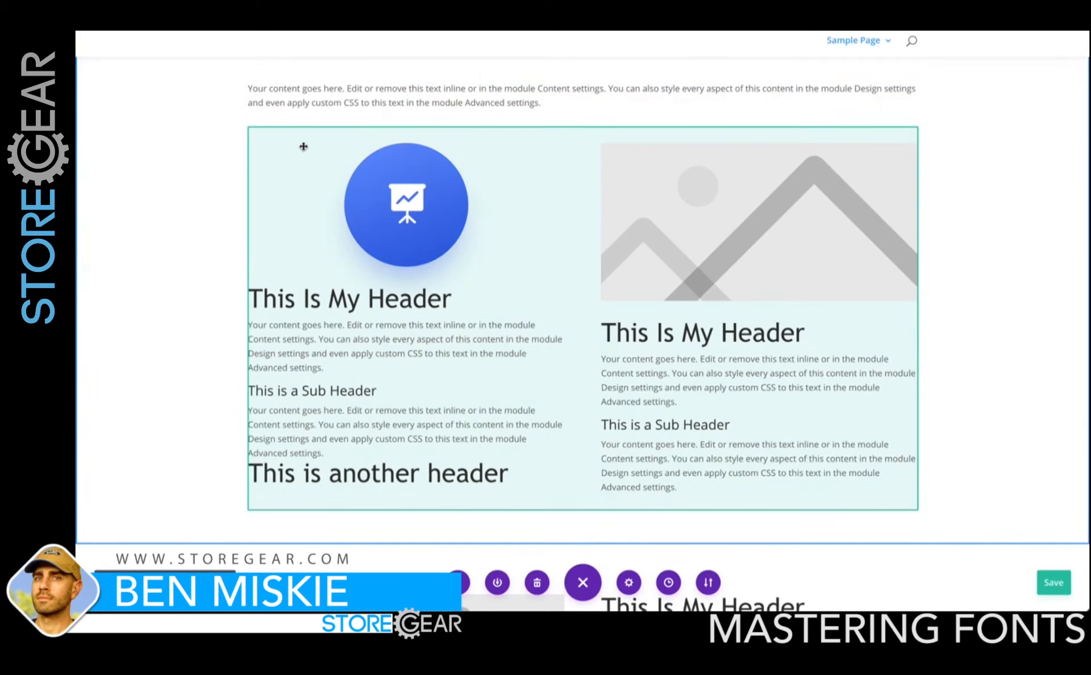
{"action": "left_click", "coordinate": [303, 148]}
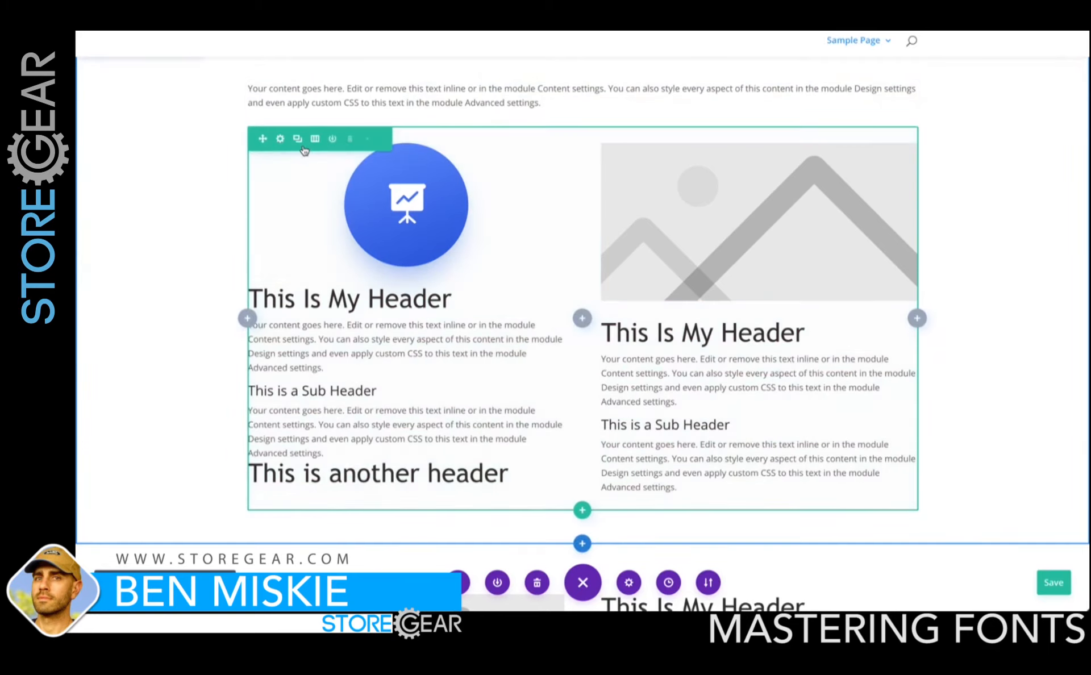
{"action": "left_click", "coordinate": [280, 141]}
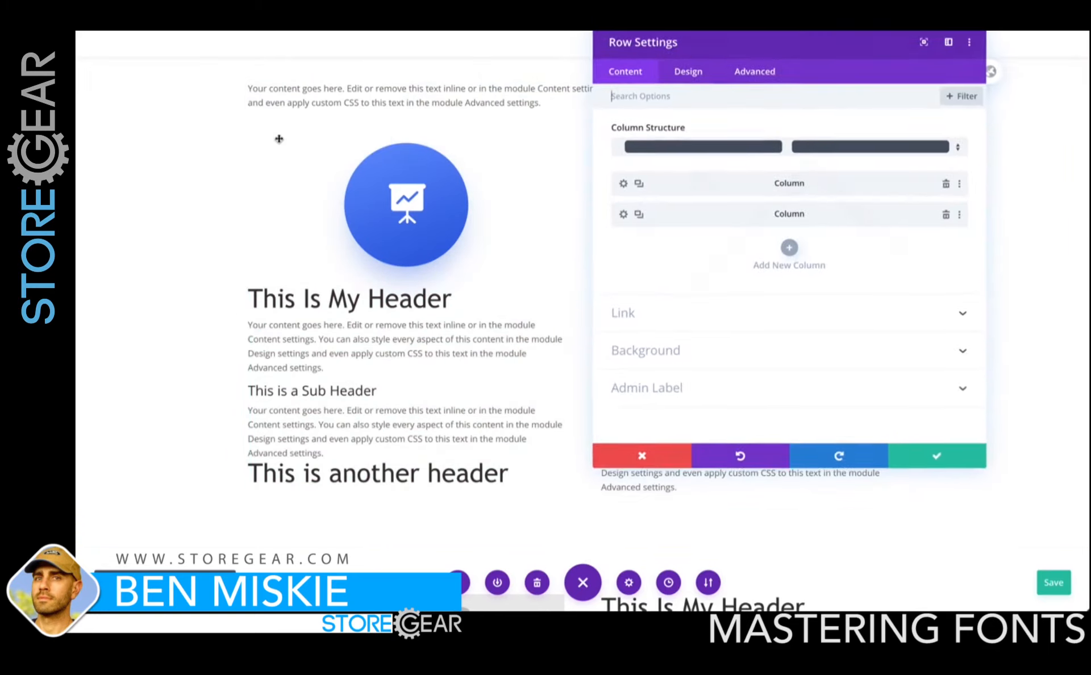
{"action": "left_click", "coordinate": [687, 71]}
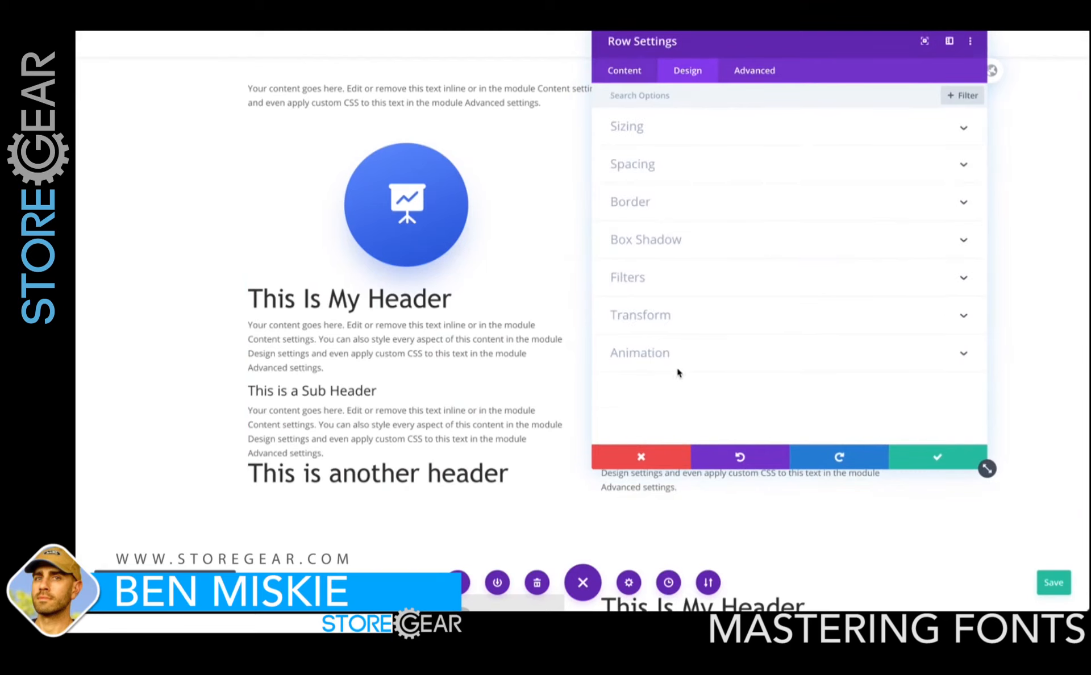
{"action": "left_click", "coordinate": [633, 462]}
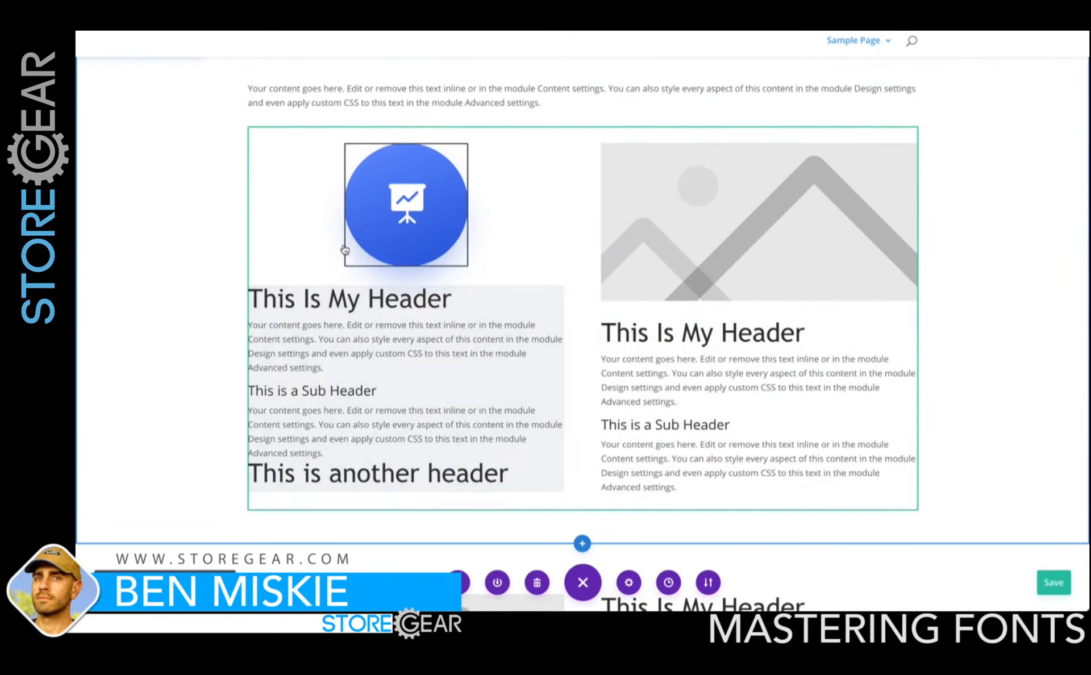
Save the page and look over its header and image sections.
{"action": "scroll", "coordinate": [343, 245], "scroll_direction": "up", "scroll_amount": 1}
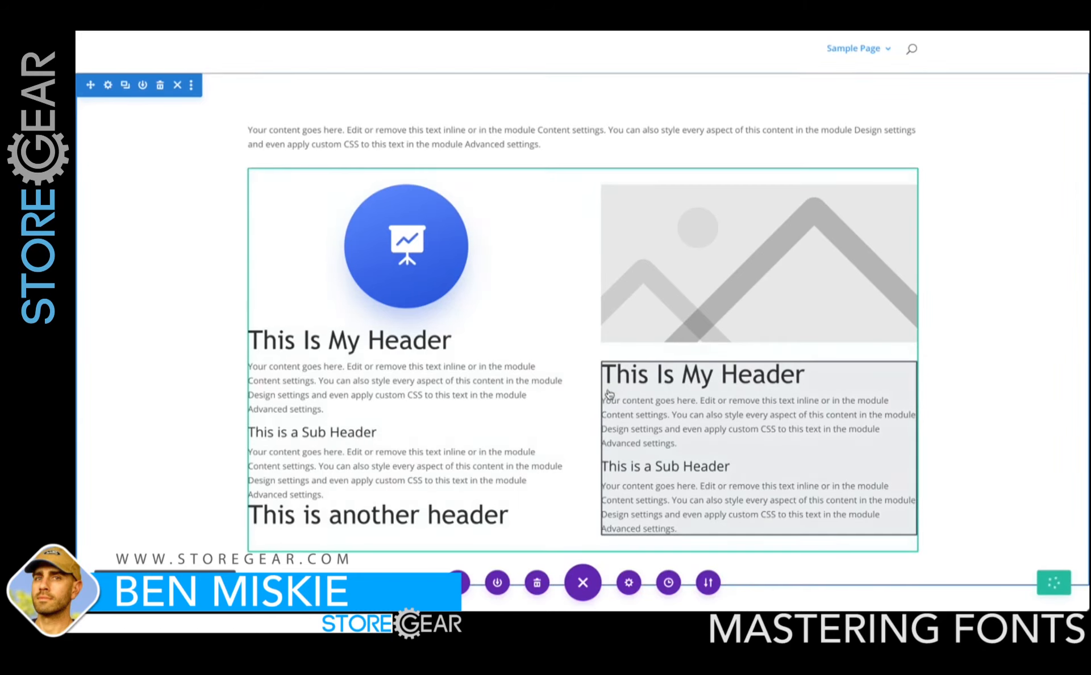
{"action": "scroll", "coordinate": [578, 410], "scroll_direction": "down", "scroll_amount": 4}
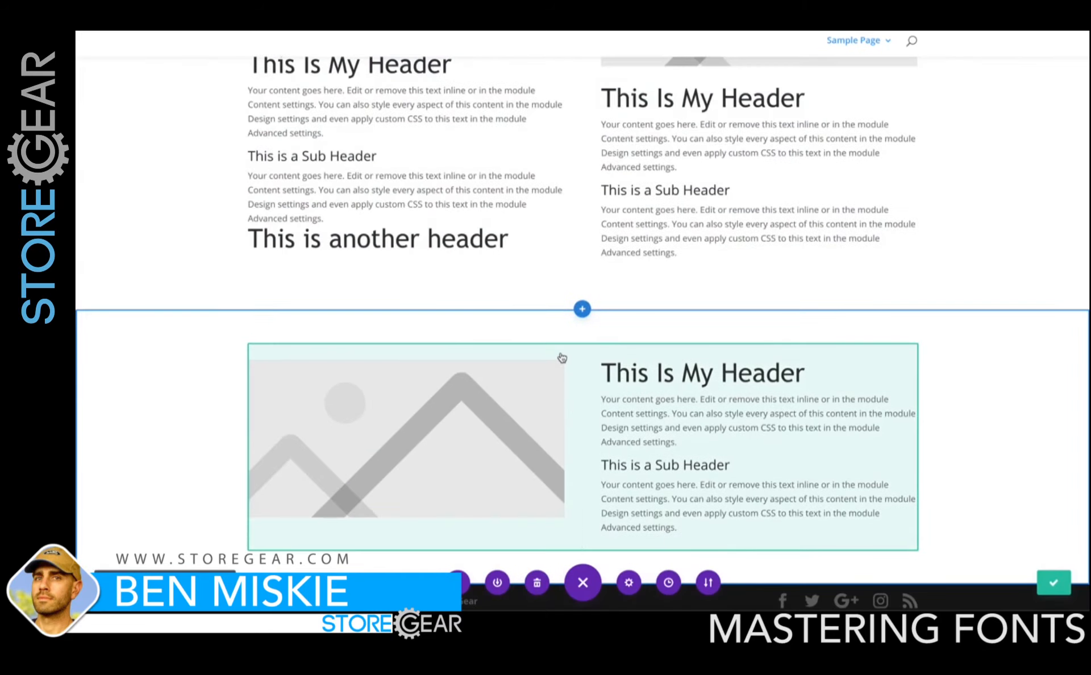
{"action": "scroll", "coordinate": [563, 358], "scroll_direction": "up", "scroll_amount": 4}
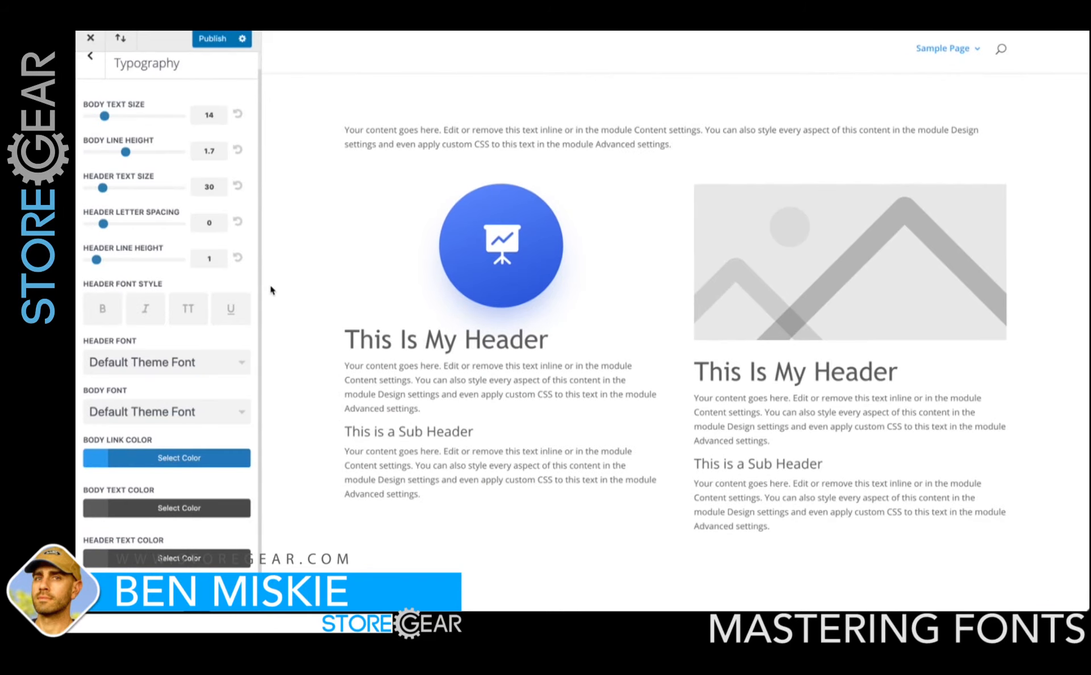
Return to the customizer's main section list and reopen the Typography options under General Settings.
{"action": "scroll", "coordinate": [175, 203], "scroll_direction": "up", "scroll_amount": 1}
{"action": "left_click", "coordinate": [90, 74]}
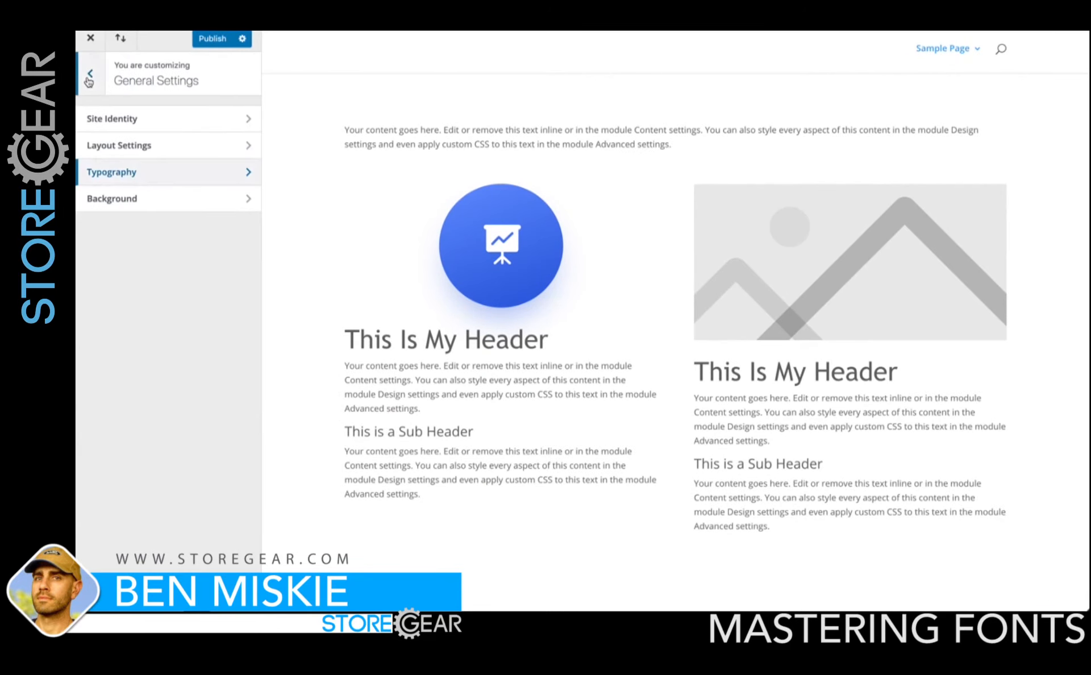
{"action": "left_click", "coordinate": [91, 75]}
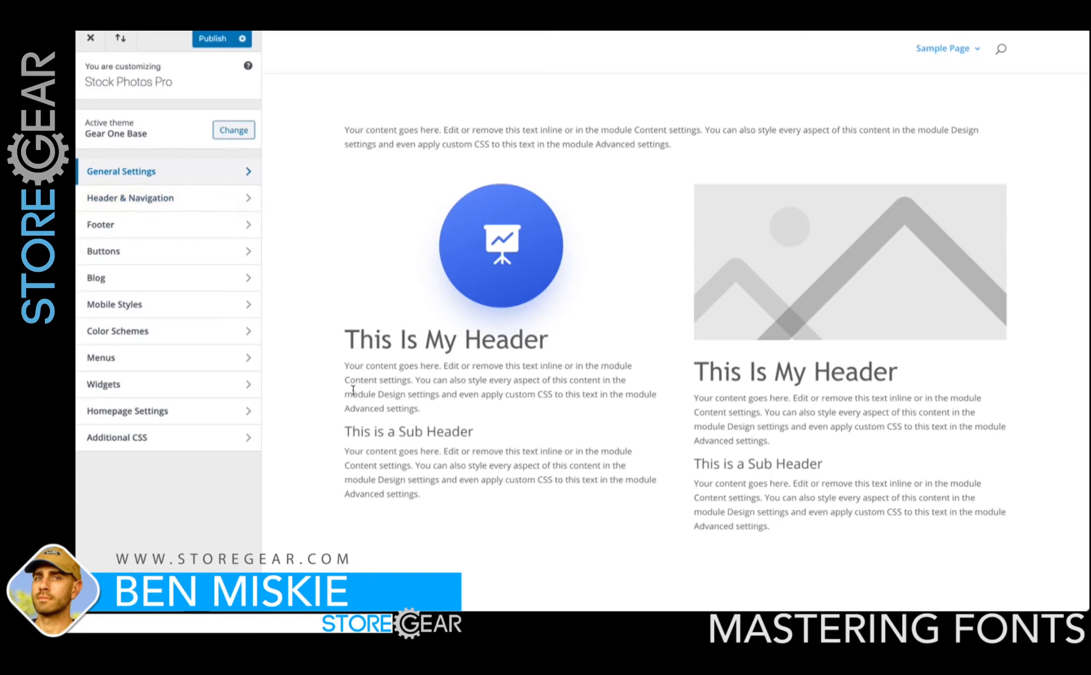
{"action": "left_click", "coordinate": [194, 176]}
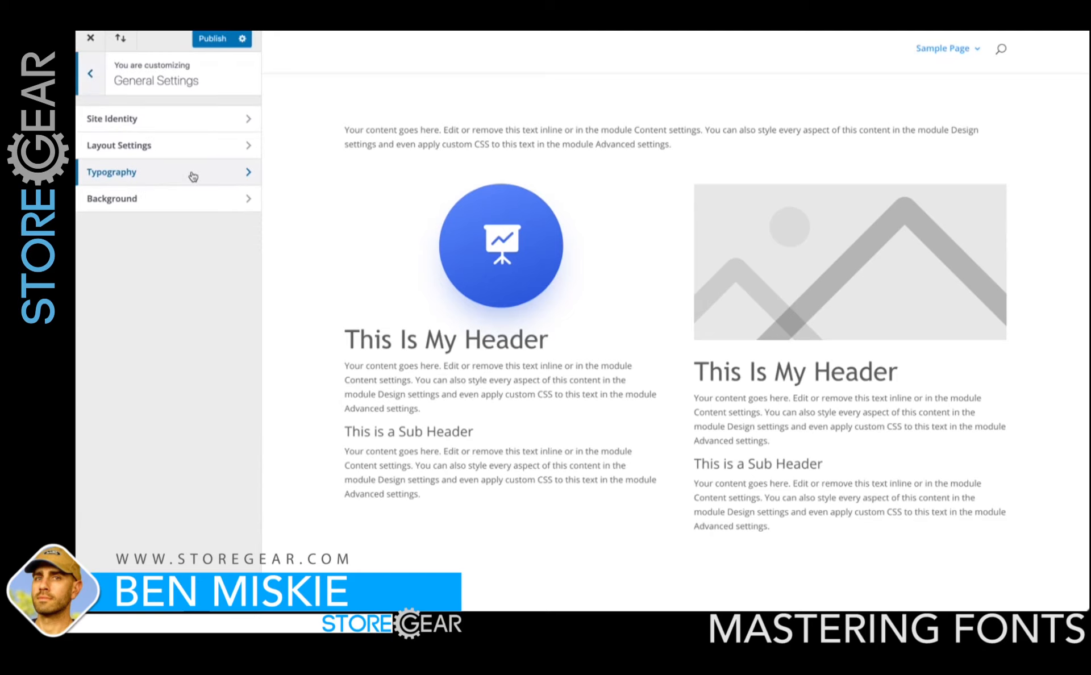
{"action": "left_click", "coordinate": [193, 177]}
Set the site-wide header text colour to red #e02b20 and check the headers throughout the page preview.
{"action": "scroll", "coordinate": [169, 307], "scroll_direction": "down", "scroll_amount": 1}
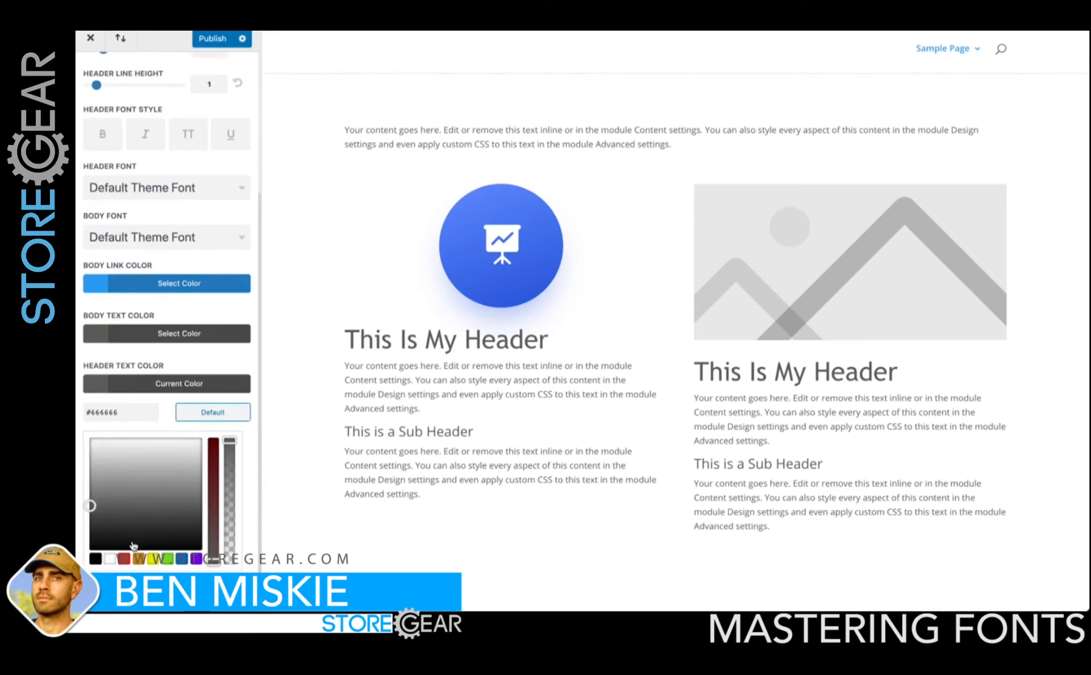
{"action": "left_click", "coordinate": [123, 559]}
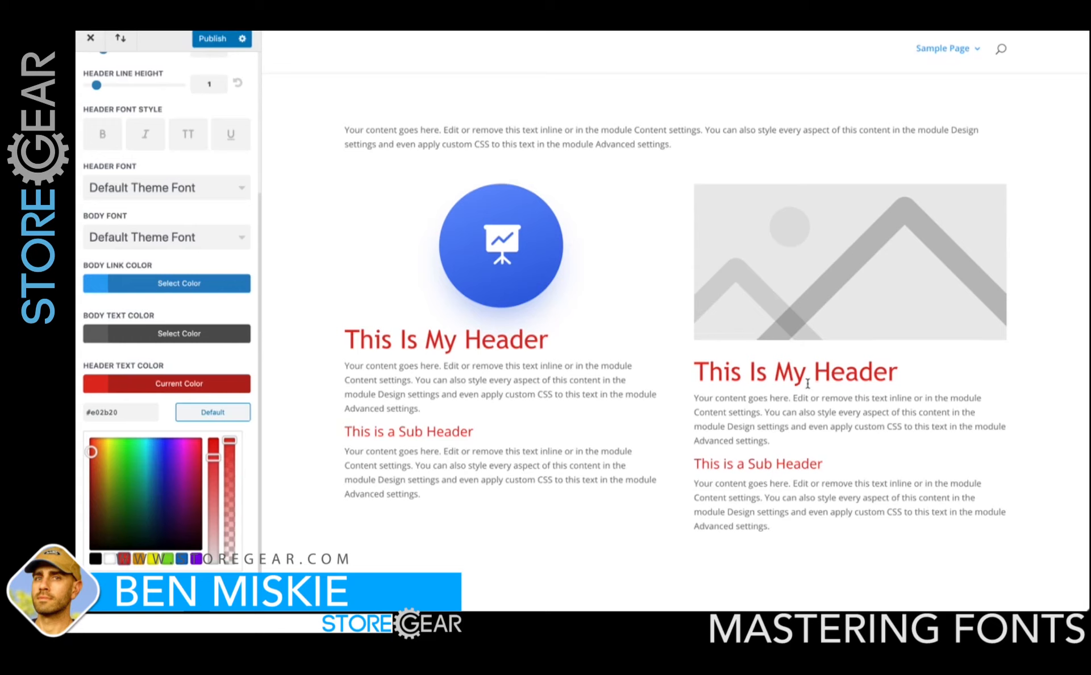
{"action": "scroll", "coordinate": [808, 384], "scroll_direction": "down", "scroll_amount": 5}
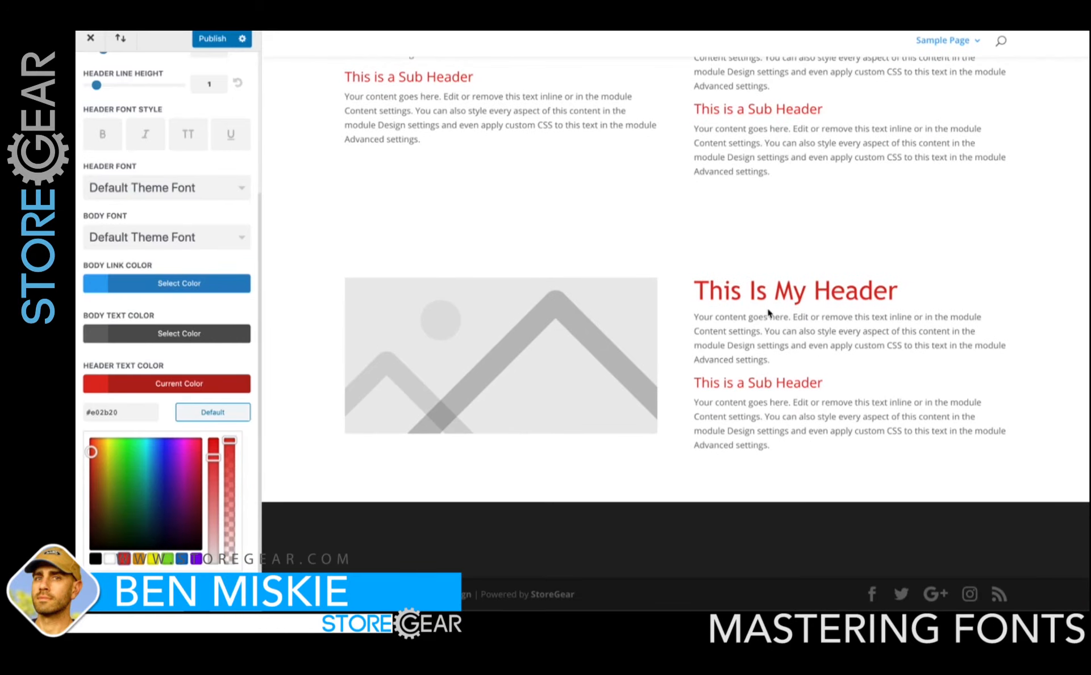
{"action": "scroll", "coordinate": [771, 348], "scroll_direction": "up", "scroll_amount": 5}
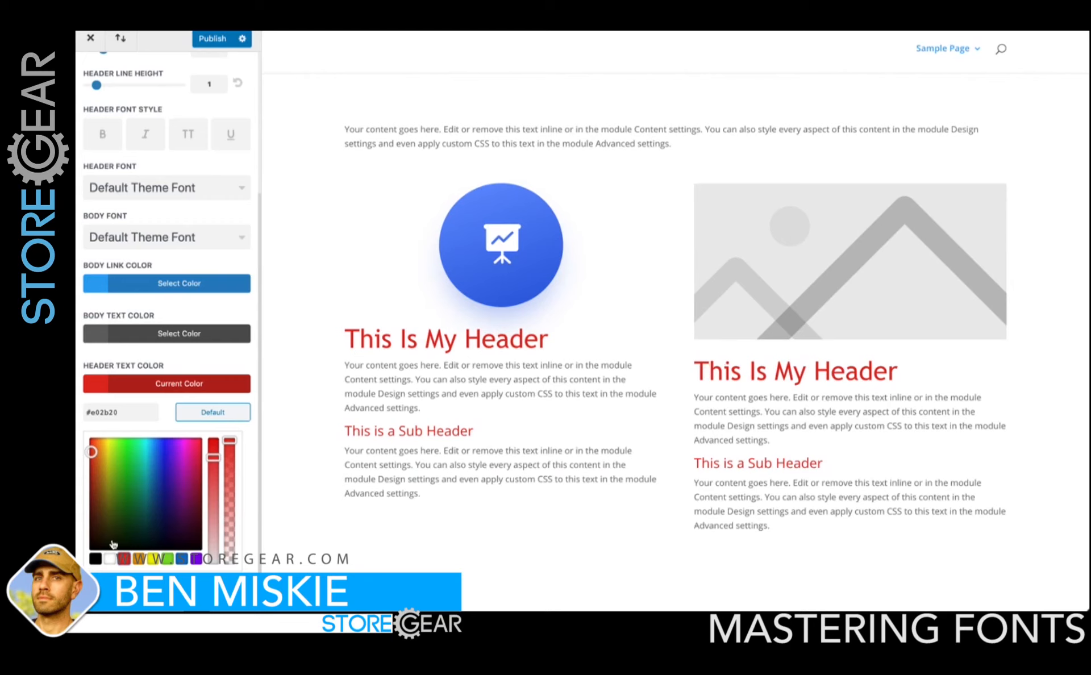
Set the site-wide header text colour to bright green #23fc43, publish it, and reload the page in the builder.
{"action": "left_click_drag", "start_coordinate": [113, 452], "coordinate": [136, 437]}
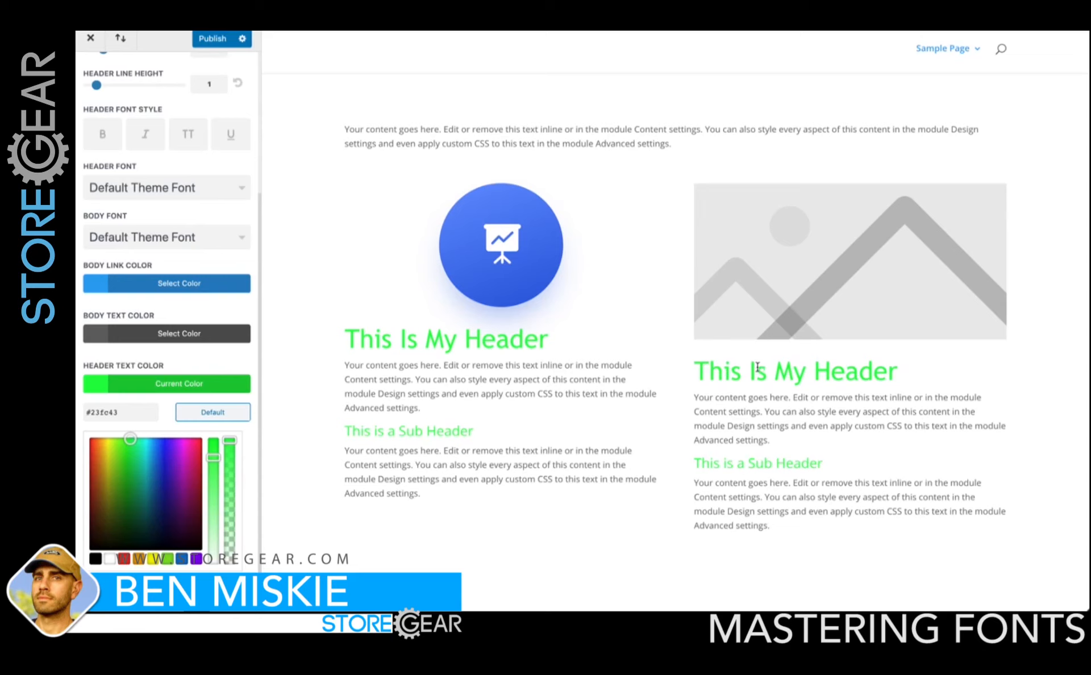
{"action": "left_click", "coordinate": [213, 38]}
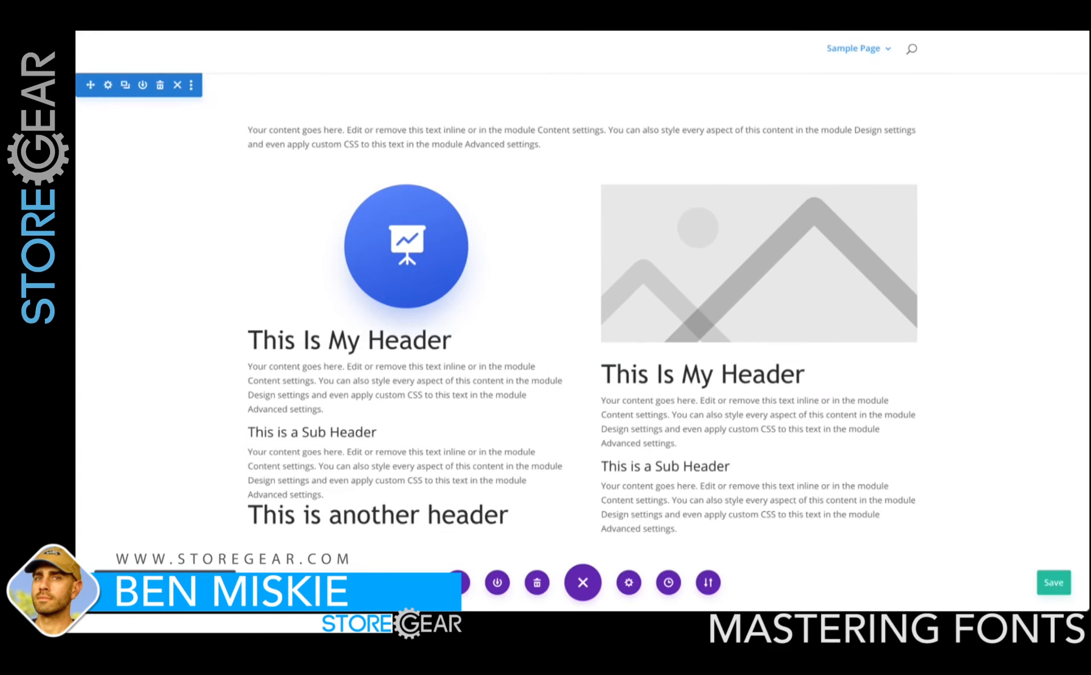
{"action": "key", "text": "super+r"}
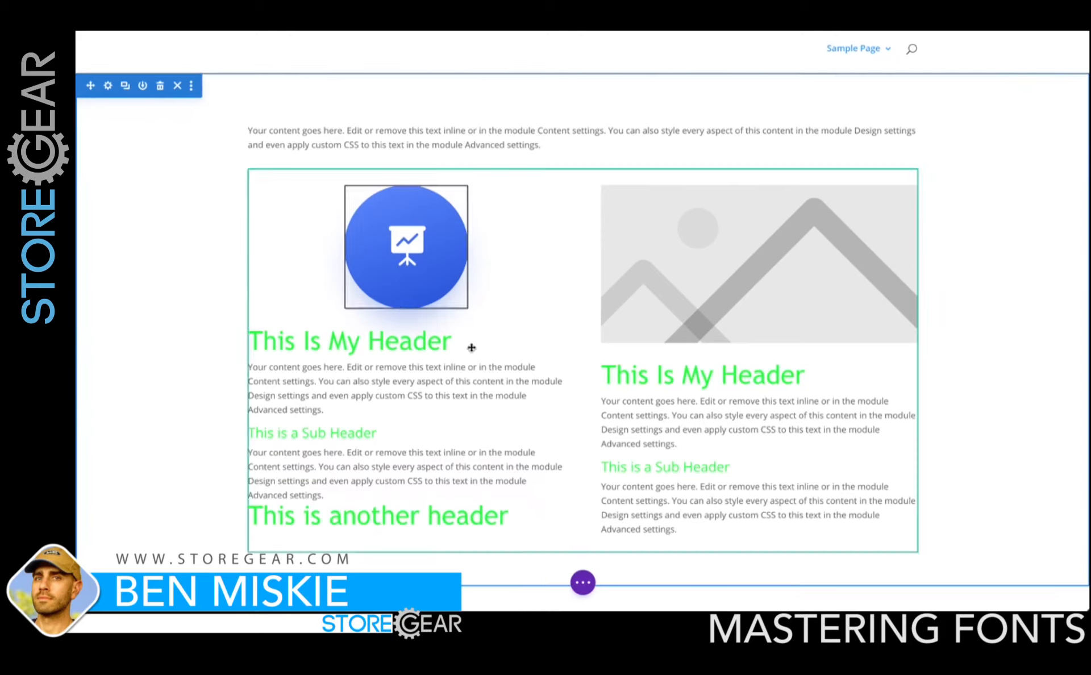
{"action": "key", "text": "super+r"}
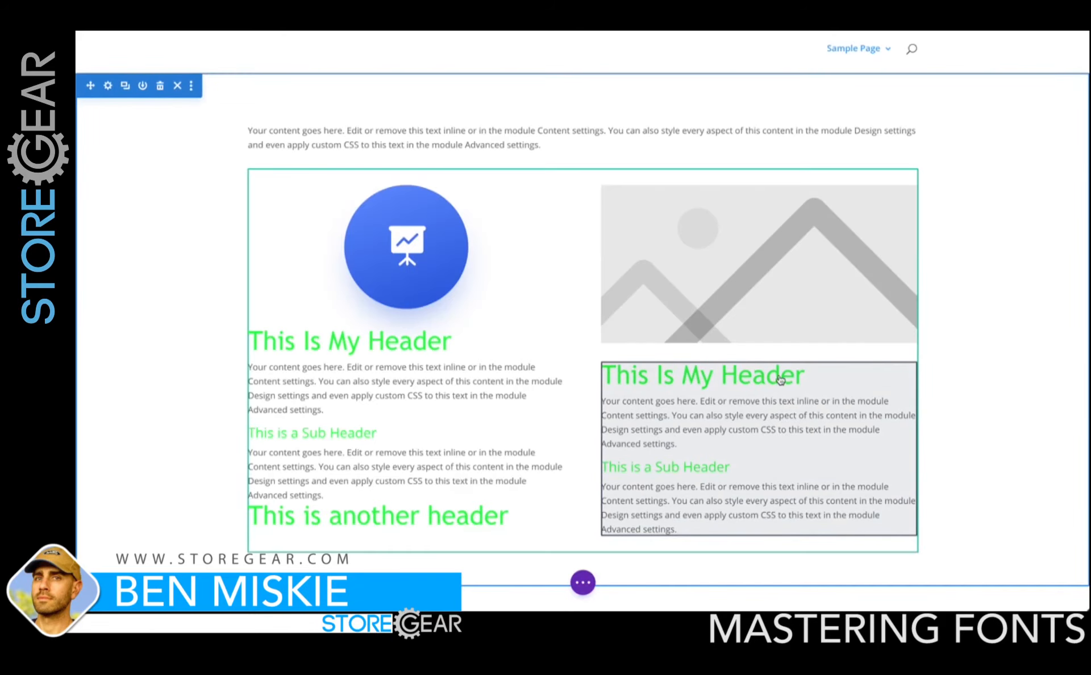
Open the Heading Text design options of the text module below the placeholder image, moving the dialog clear of the module.
{"action": "left_click", "coordinate": [758, 386]}
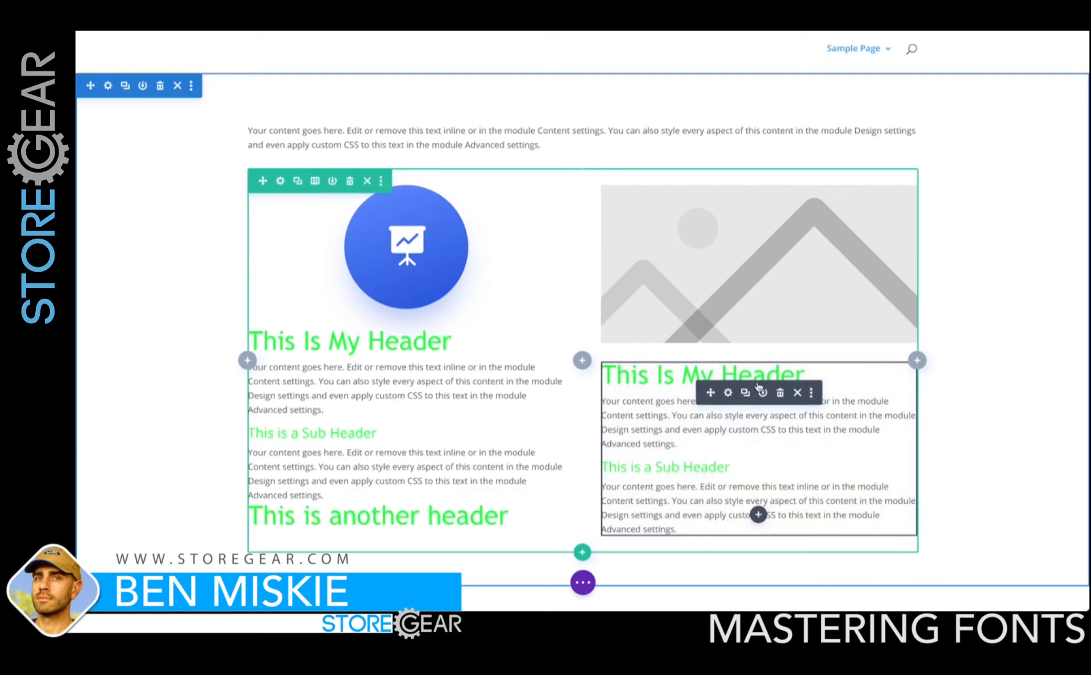
{"action": "left_click", "coordinate": [728, 394]}
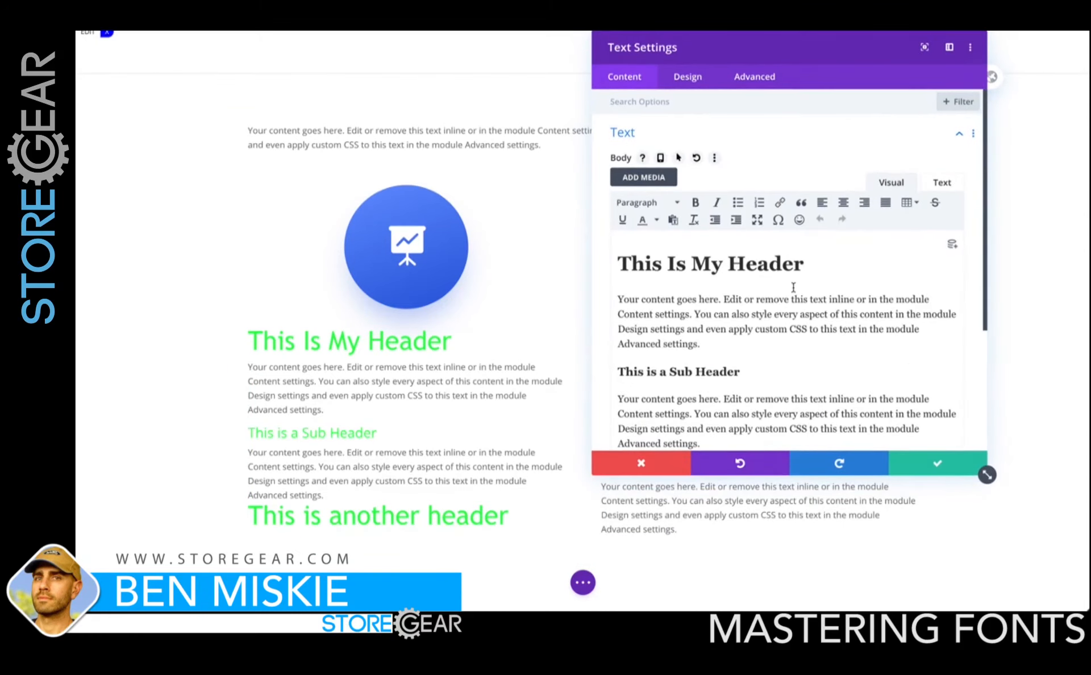
{"action": "left_click_drag", "start_coordinate": [756, 47], "coordinate": [376, 55]}
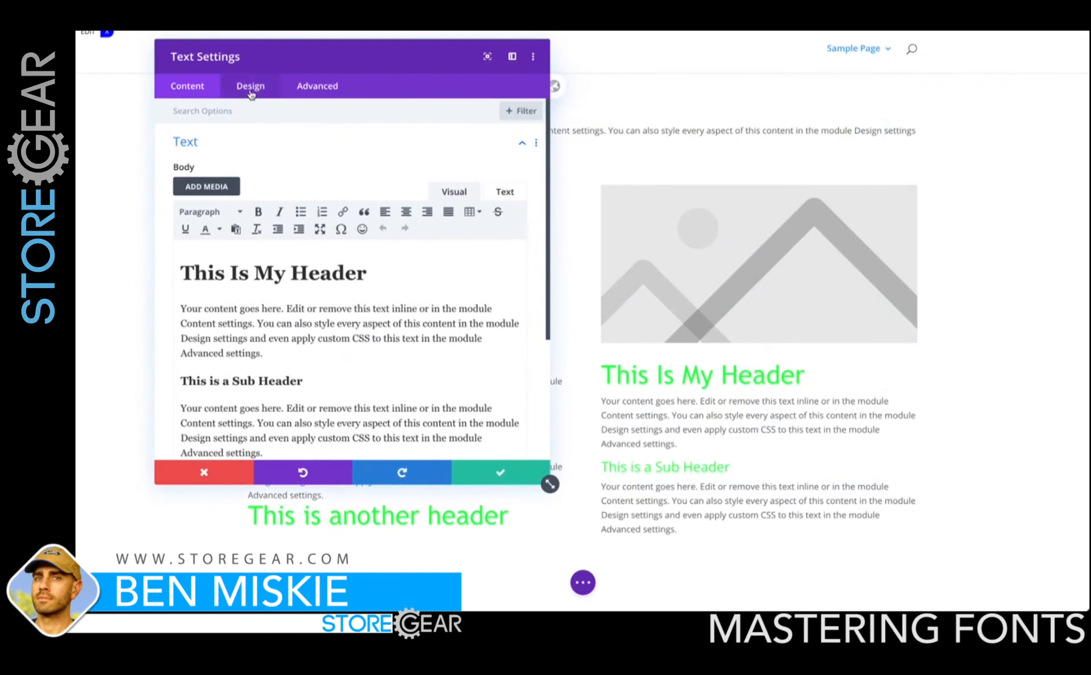
{"action": "left_click", "coordinate": [251, 94]}
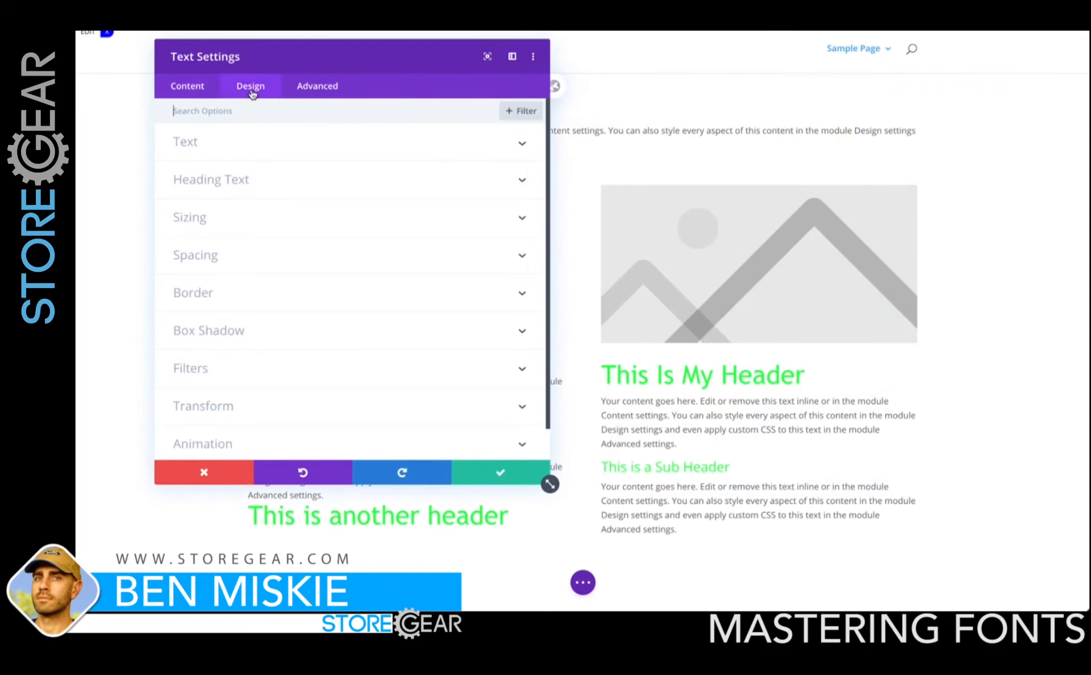
{"action": "left_click", "coordinate": [248, 181]}
Set the text module's Heading 1 and Heading 3 text colours to red #e02b20.
{"action": "left_click", "coordinate": [256, 400]}
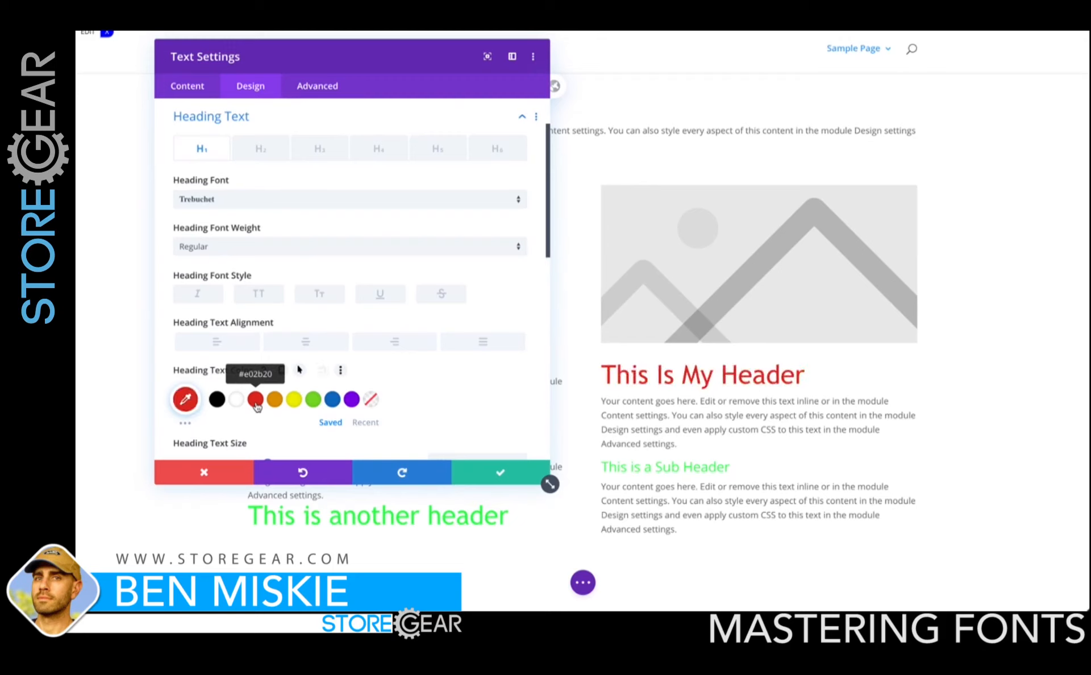
{"action": "left_click", "coordinate": [317, 150]}
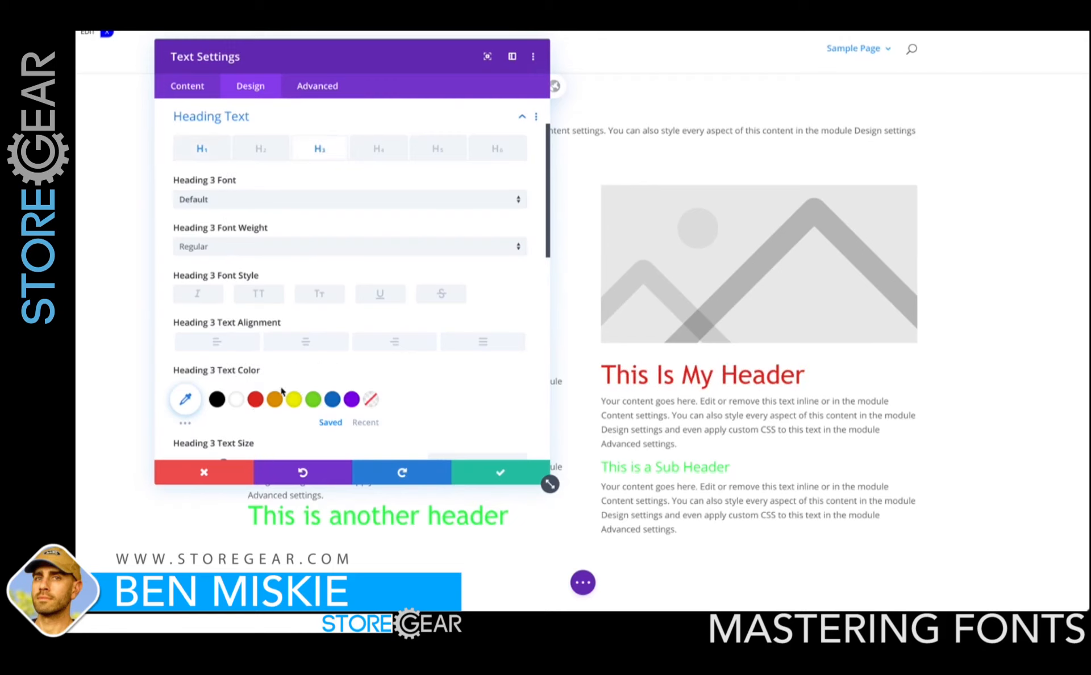
{"action": "left_click", "coordinate": [256, 399]}
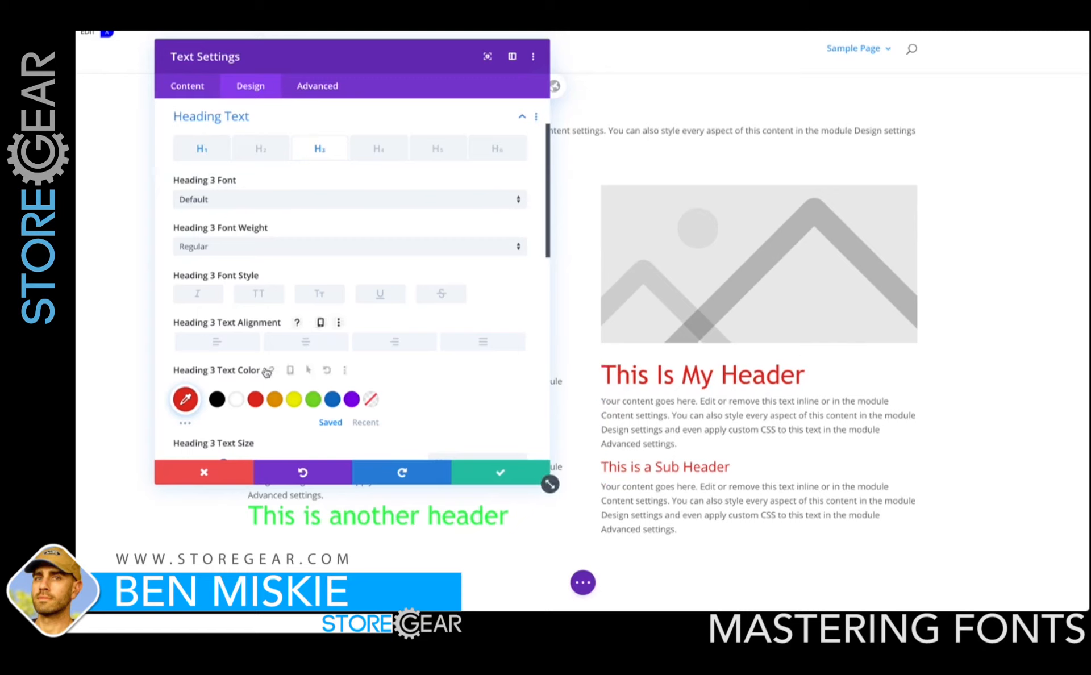
Reset the module's Heading 3 and Heading 1 text colours to default.
{"action": "left_click", "coordinate": [326, 371]}
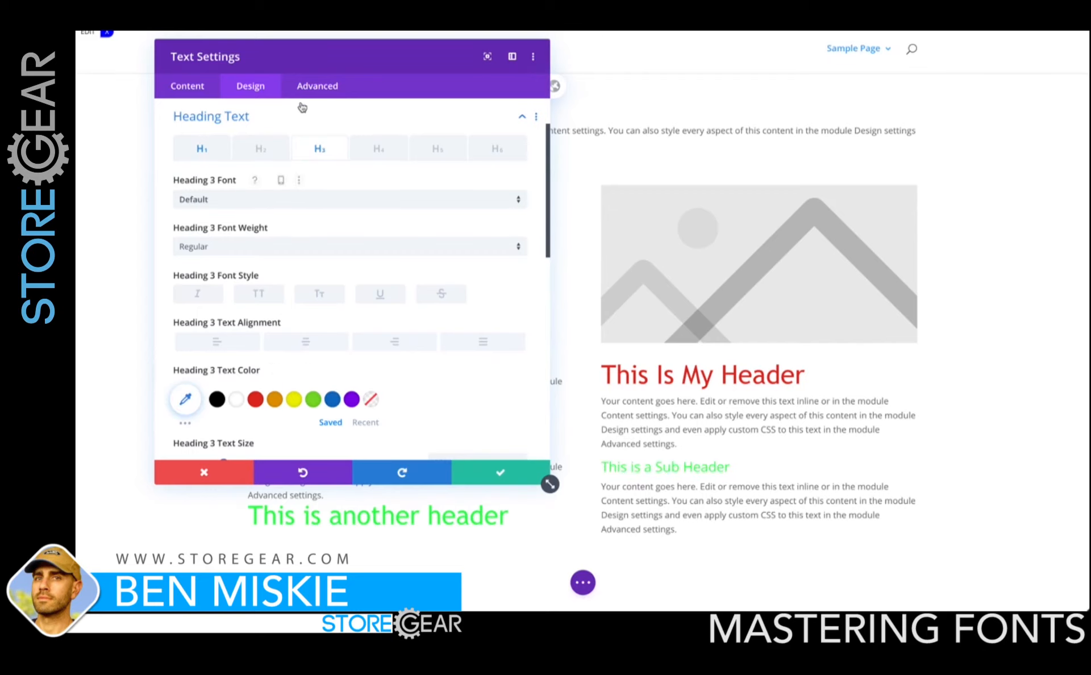
{"action": "left_click", "coordinate": [225, 158]}
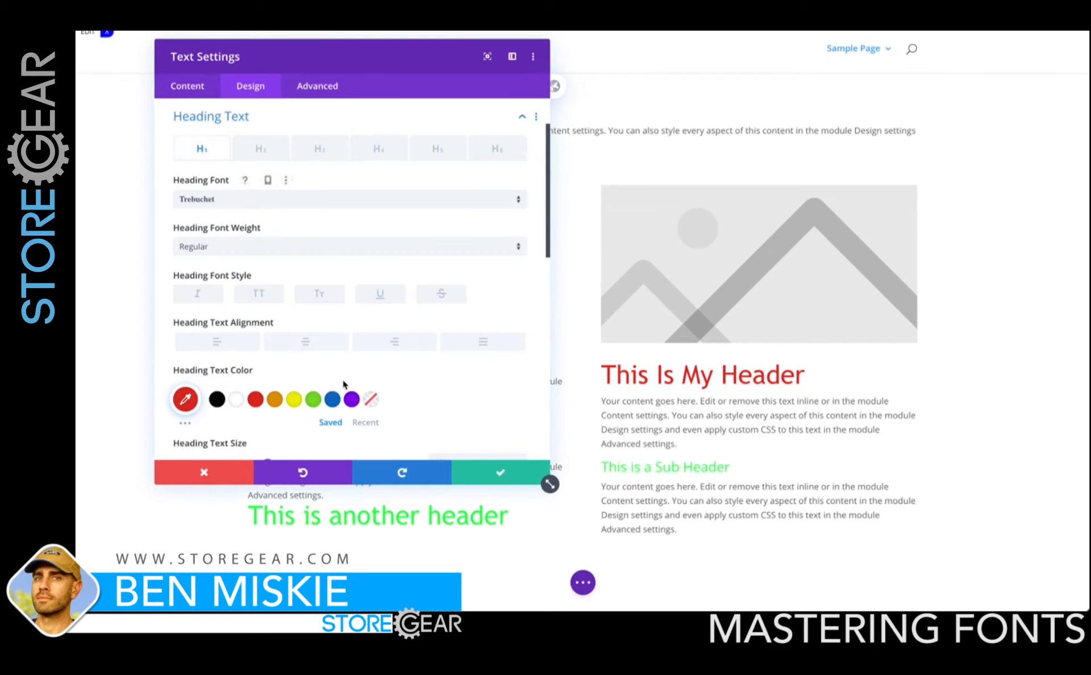
{"action": "left_click", "coordinate": [317, 372]}
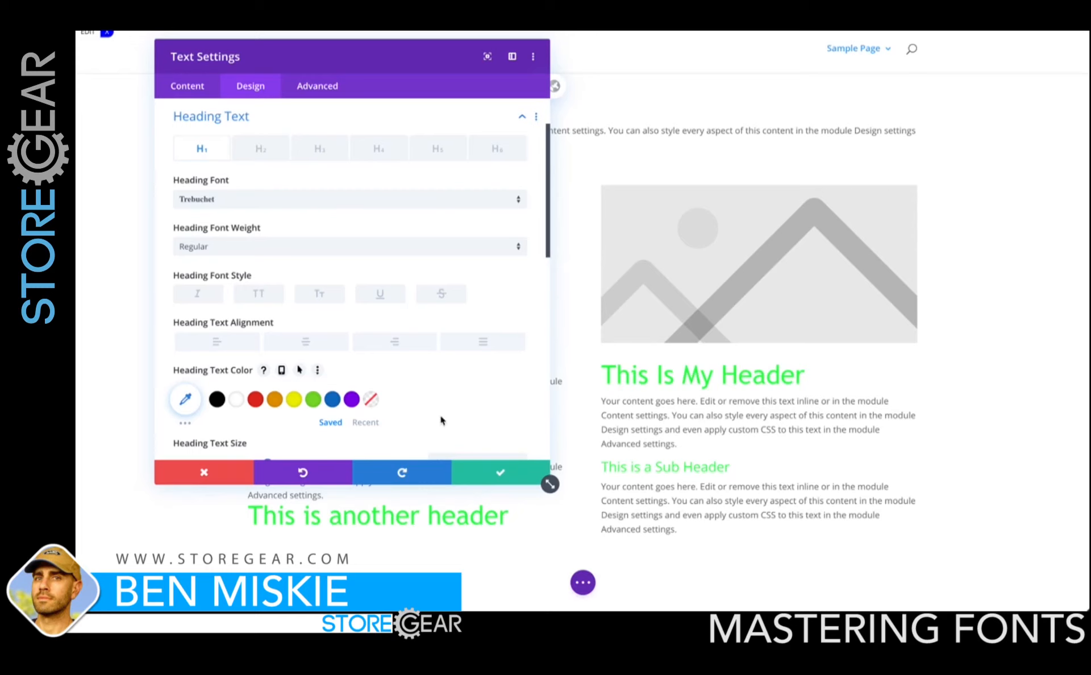
Override the site-wide header colour in this module by making its Heading 1 and Heading 3 text red #e02b20.
{"action": "left_click", "coordinate": [192, 89]}
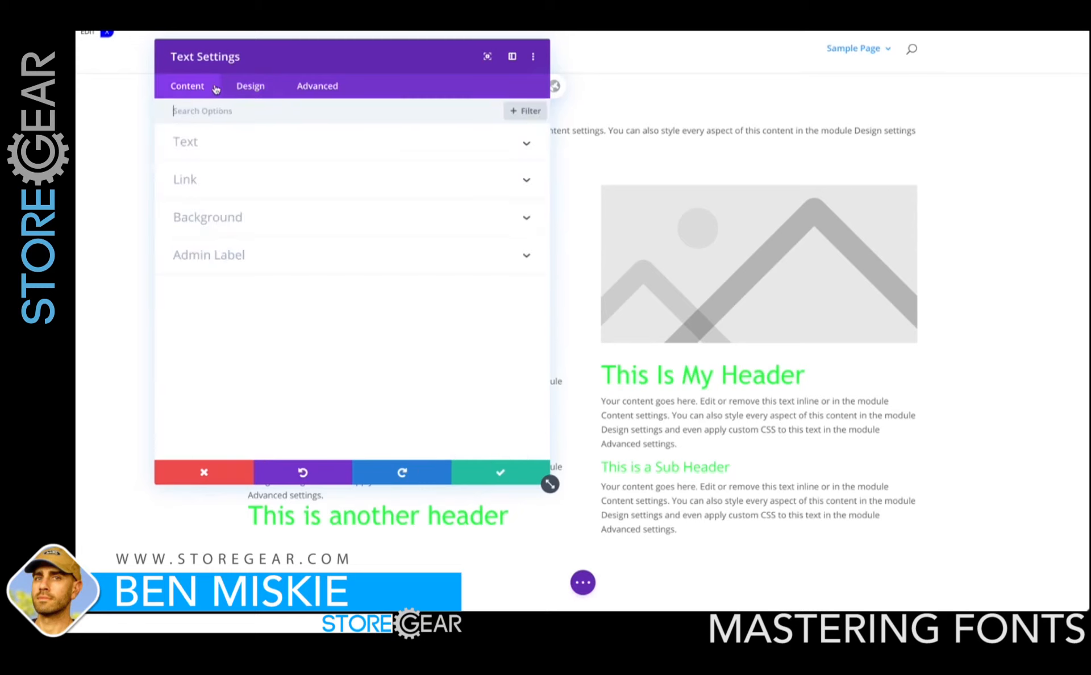
{"action": "left_click", "coordinate": [250, 88]}
{"action": "scroll", "coordinate": [320, 356], "scroll_direction": "down", "scroll_amount": 3}
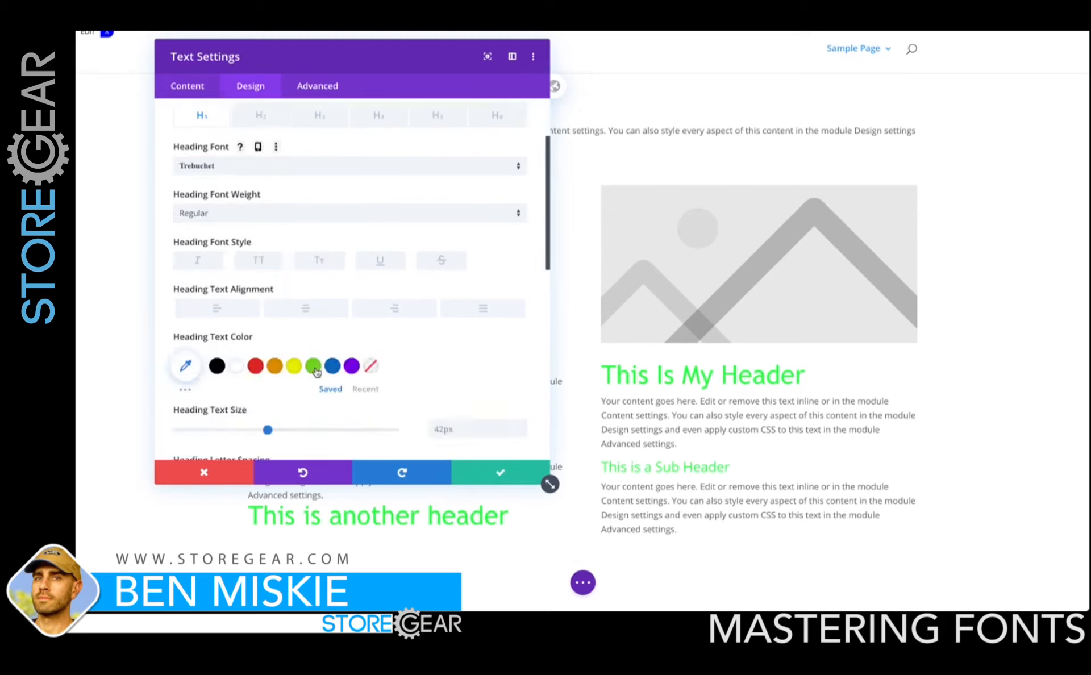
{"action": "left_click", "coordinate": [255, 305]}
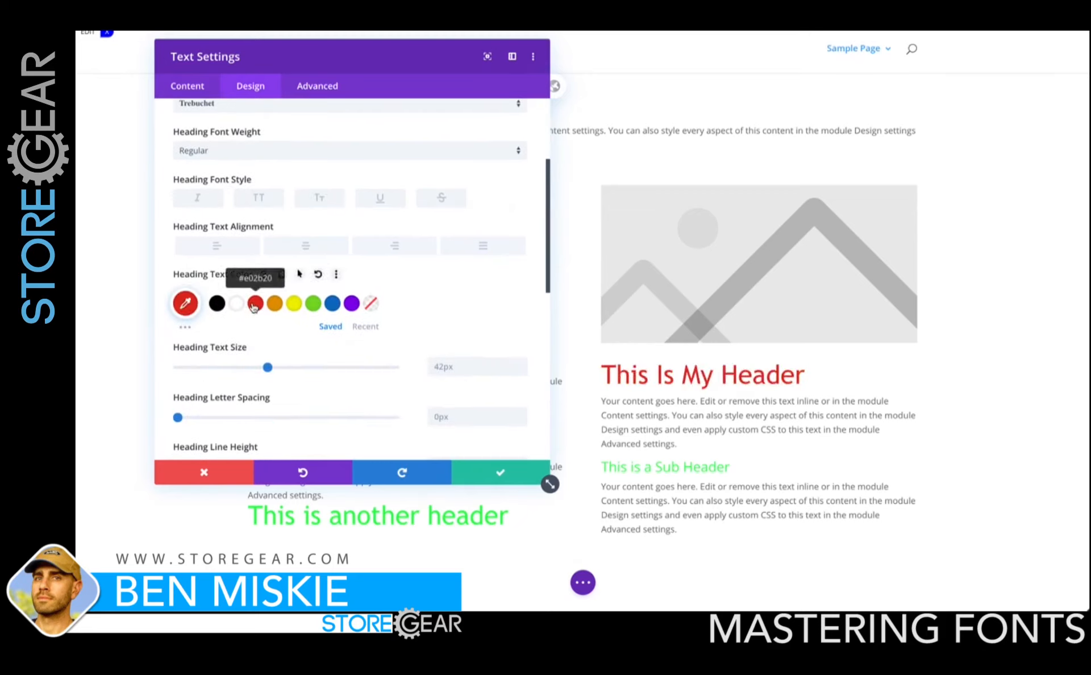
{"action": "scroll", "coordinate": [254, 304], "scroll_direction": "up", "scroll_amount": 3}
{"action": "left_click", "coordinate": [315, 221]}
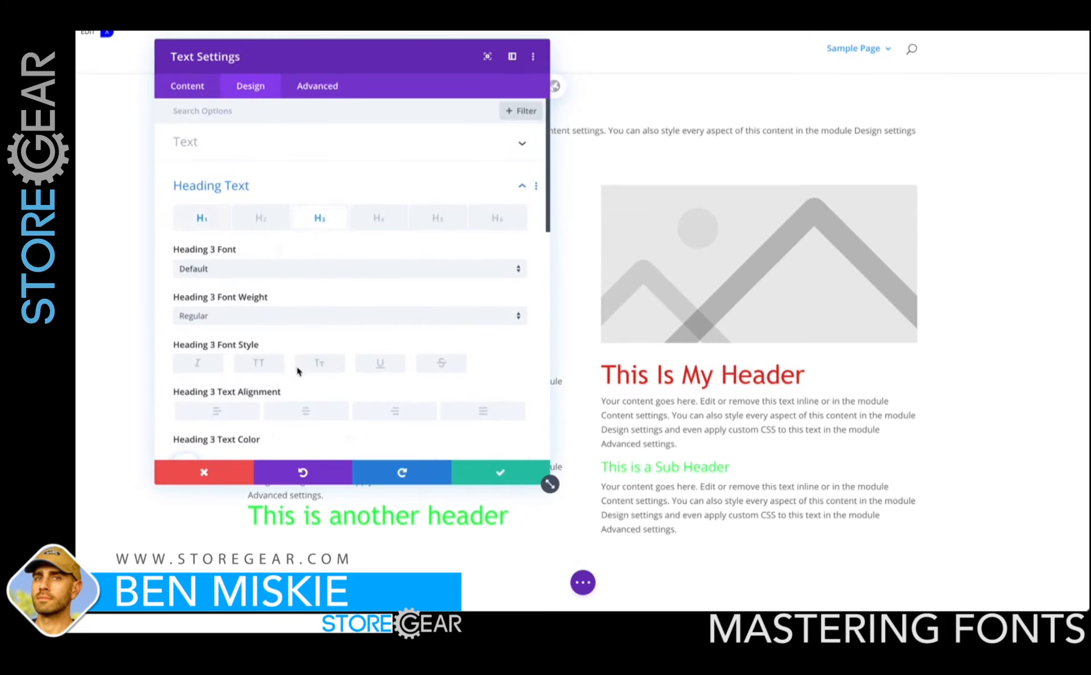
{"action": "scroll", "coordinate": [306, 256], "scroll_direction": "down", "scroll_amount": 3}
{"action": "left_click", "coordinate": [255, 297]}
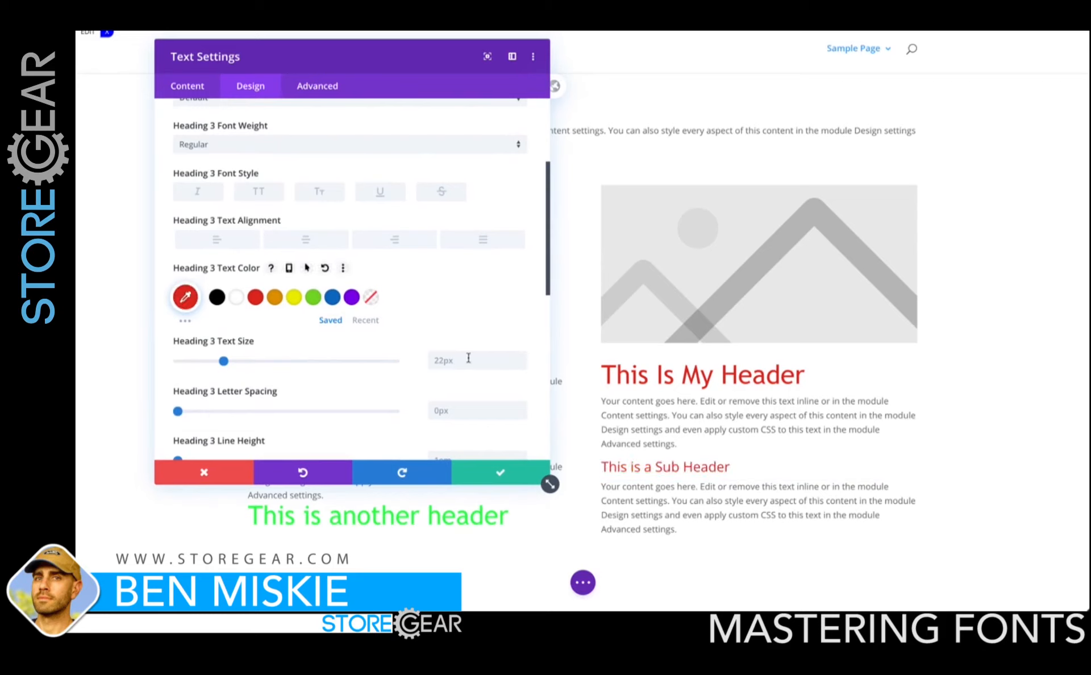
Colour the "This Is My Header" line teal directly in the module's body text editor.
{"action": "scroll", "coordinate": [380, 174], "scroll_direction": "up", "scroll_amount": 3}
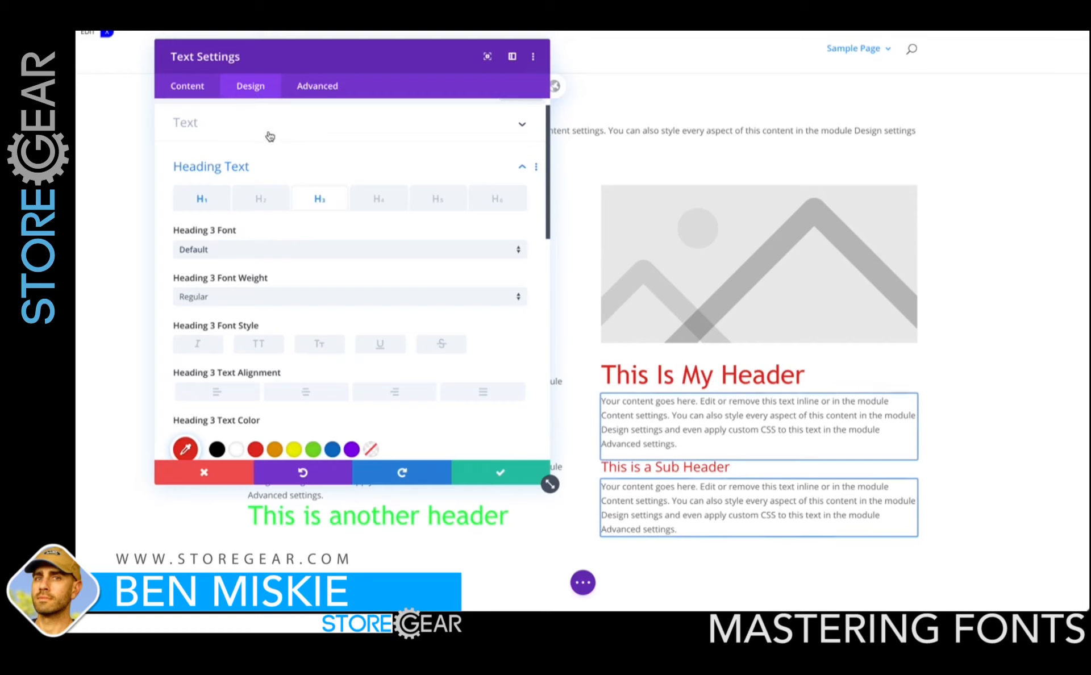
{"action": "left_click", "coordinate": [194, 88]}
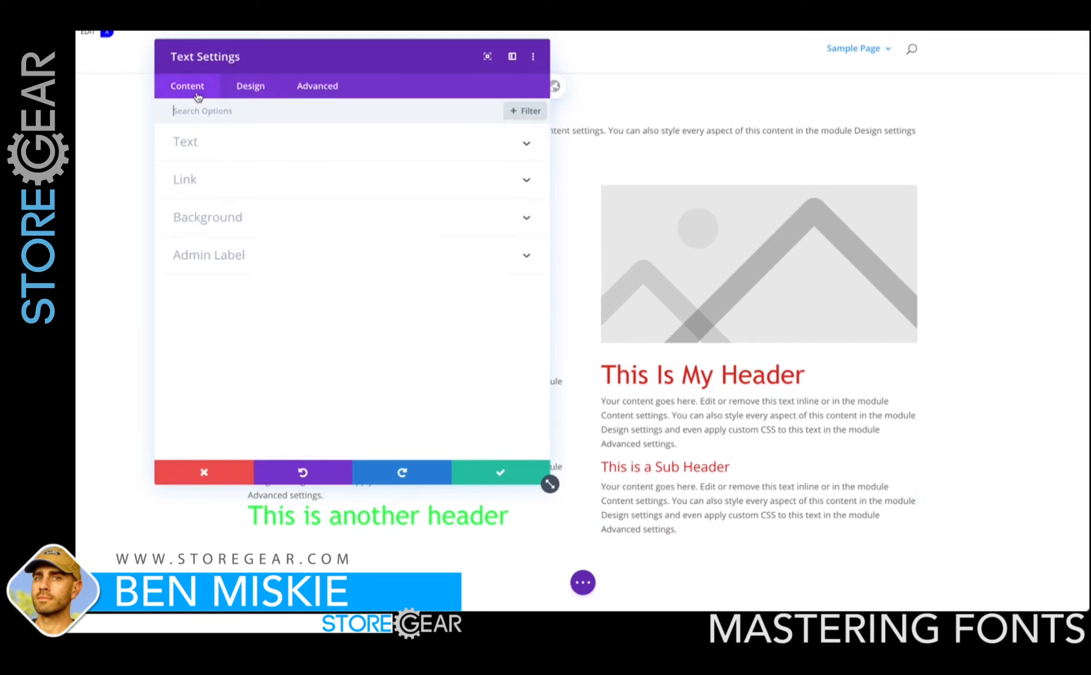
{"action": "left_click", "coordinate": [261, 150]}
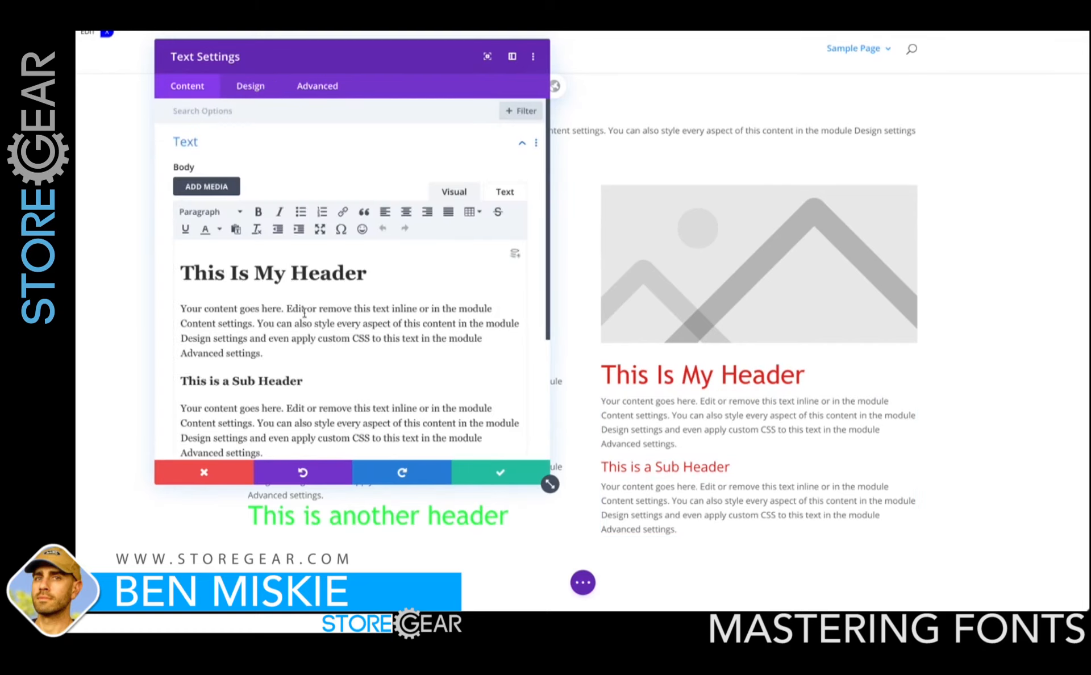
{"action": "scroll", "coordinate": [304, 319], "scroll_direction": "down", "scroll_amount": 1}
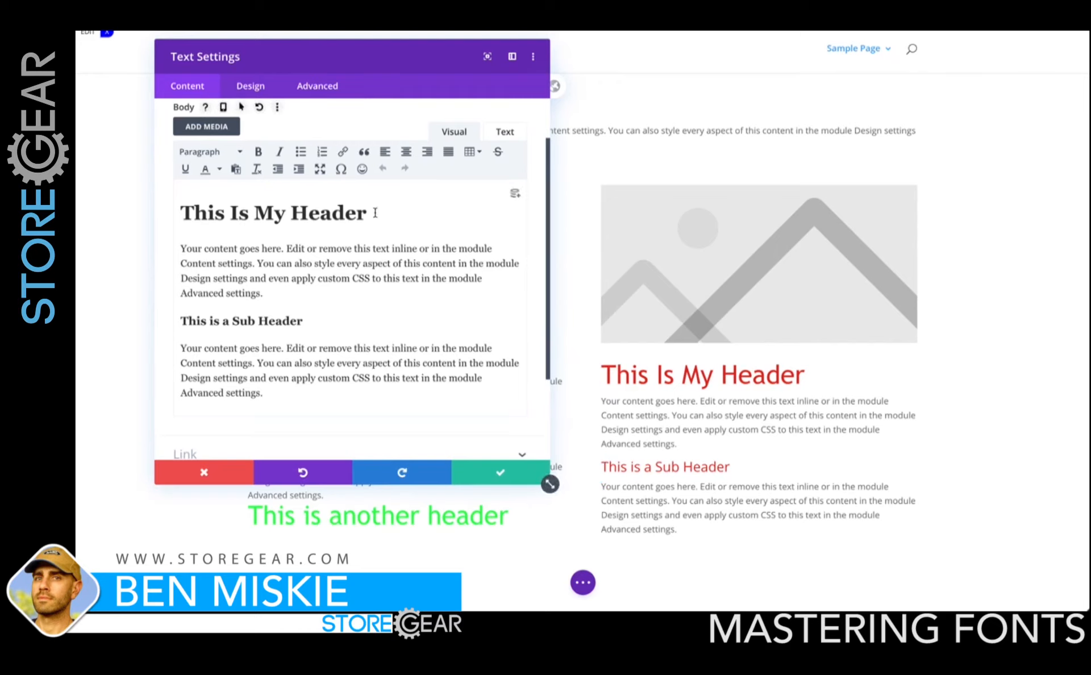
{"action": "left_click_drag", "start_coordinate": [370, 213], "coordinate": [175, 214]}
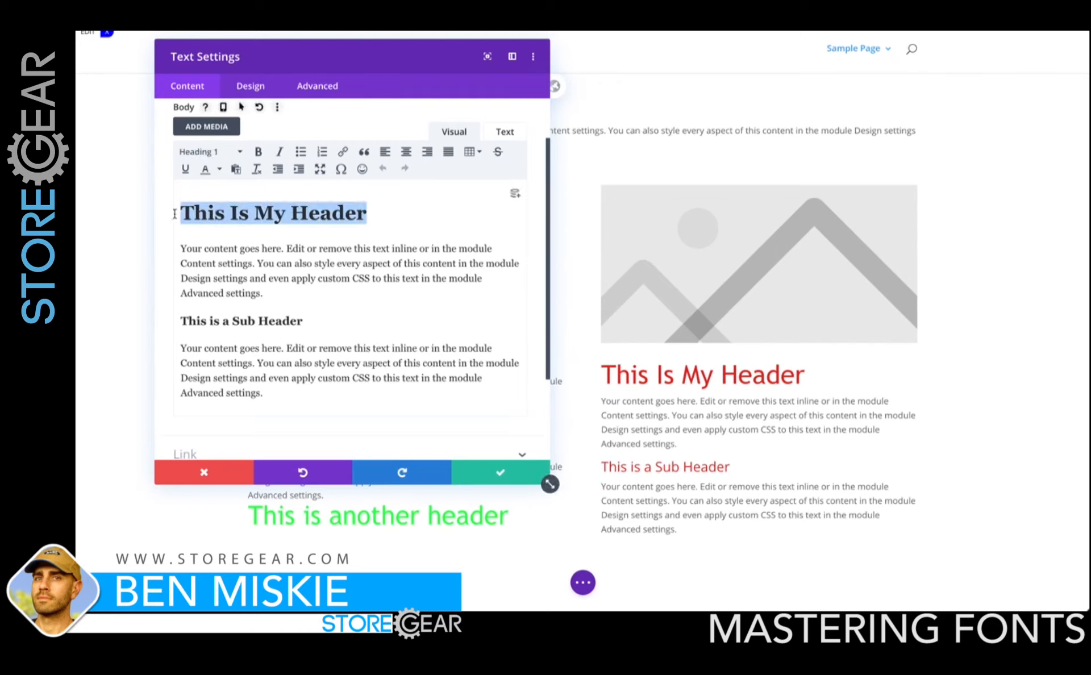
{"action": "left_click", "coordinate": [221, 169]}
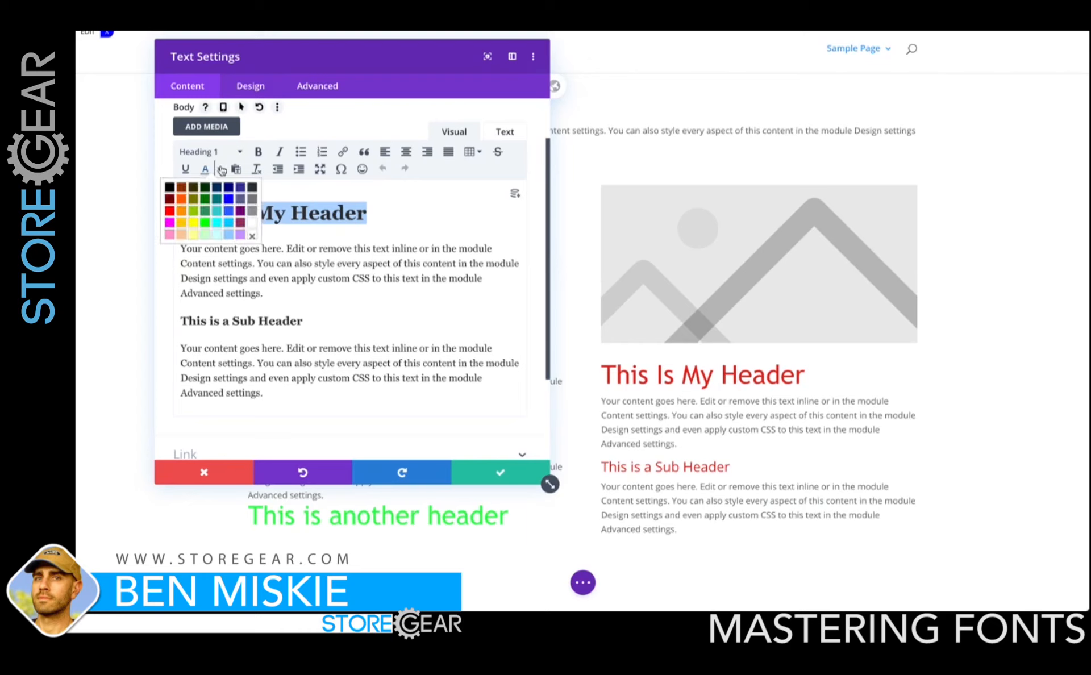
{"action": "left_click", "coordinate": [219, 199]}
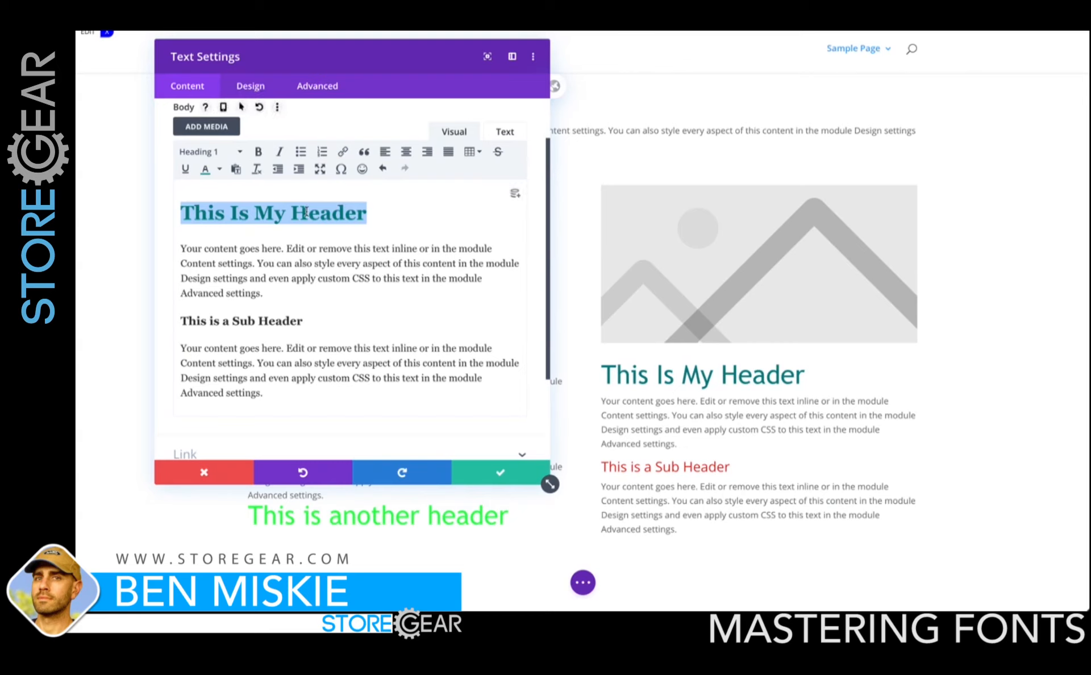
Review the module's Heading 3 design settings and save the module.
{"action": "scroll", "coordinate": [335, 246], "scroll_direction": "up", "scroll_amount": 2}
{"action": "left_click", "coordinate": [252, 91]}
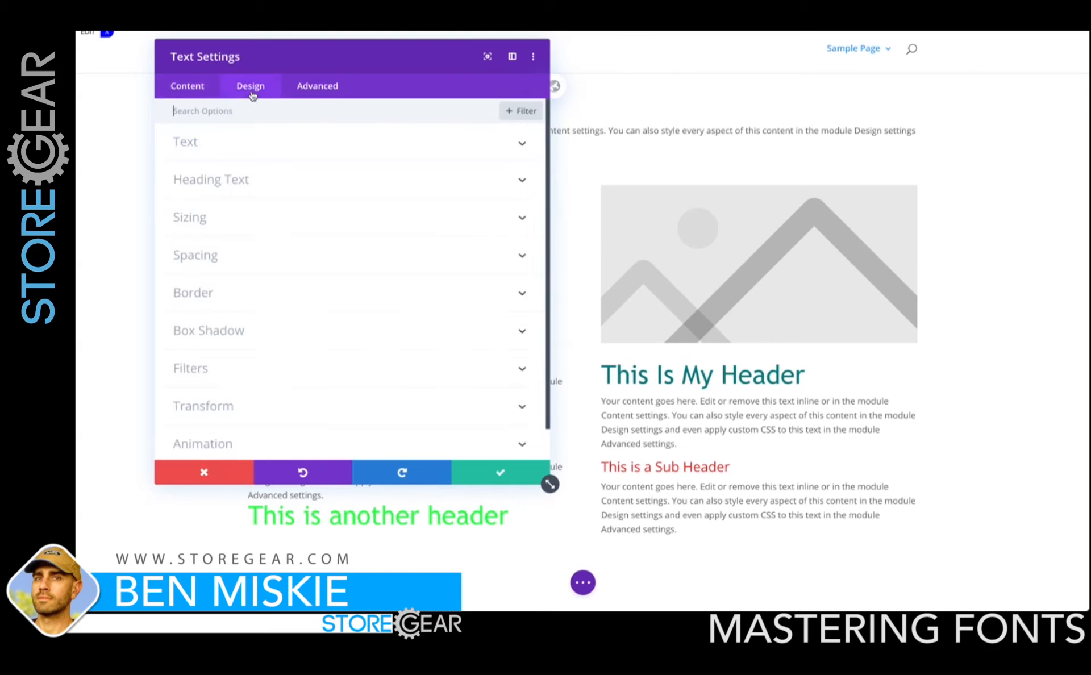
{"action": "left_click", "coordinate": [273, 180]}
{"action": "scroll", "coordinate": [267, 181], "scroll_direction": "down", "scroll_amount": 1}
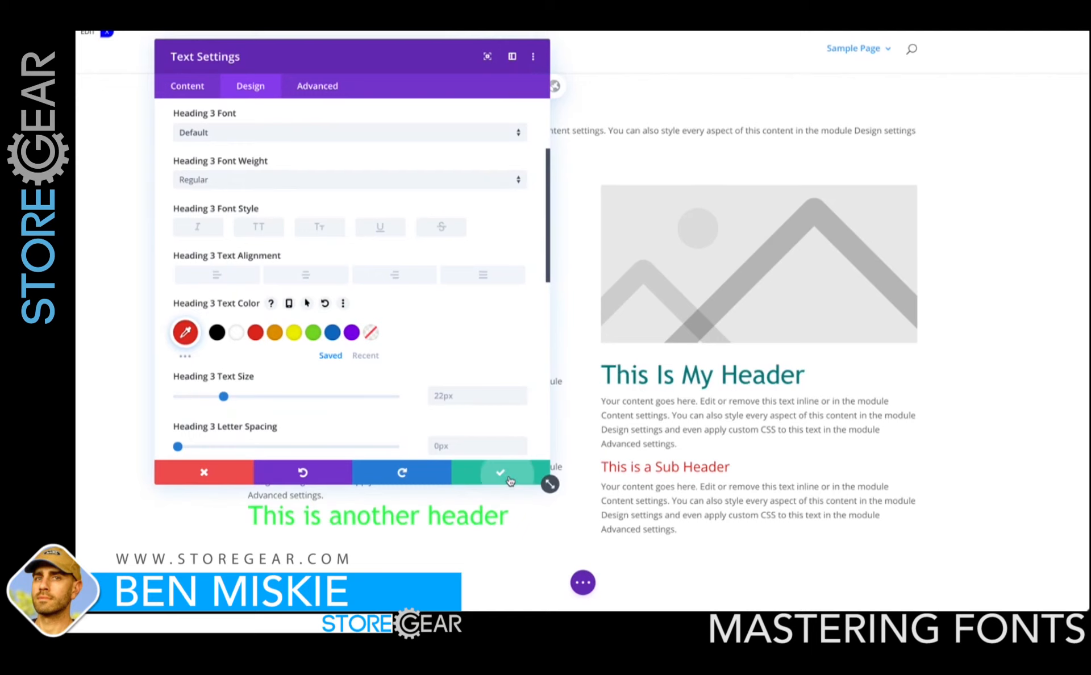
{"action": "left_click", "coordinate": [541, 478]}
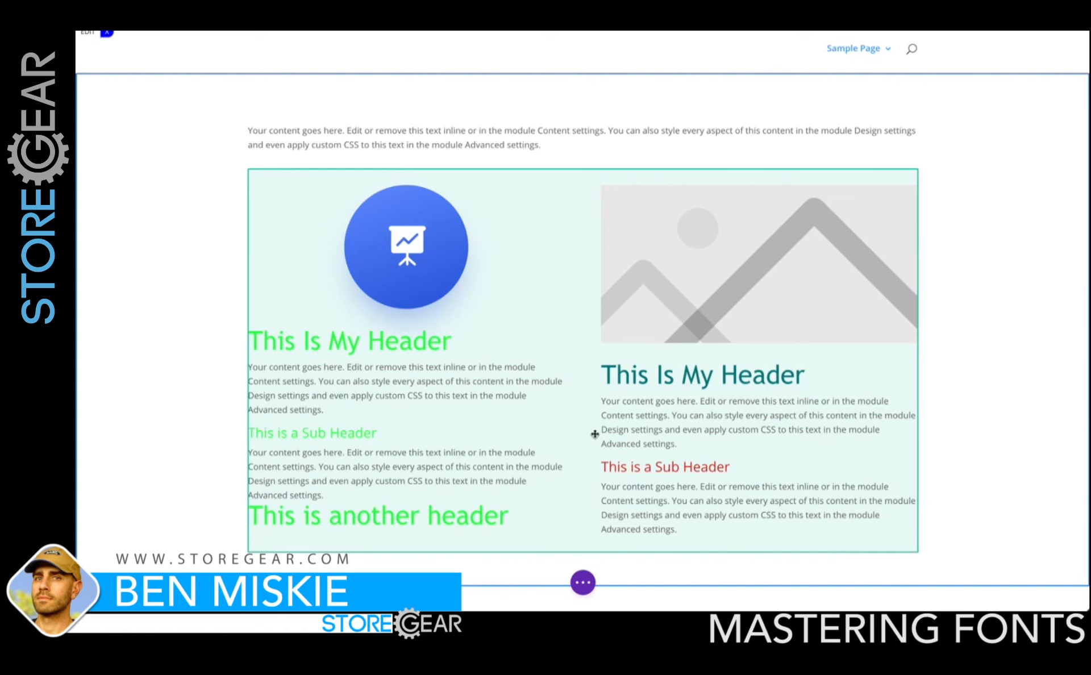